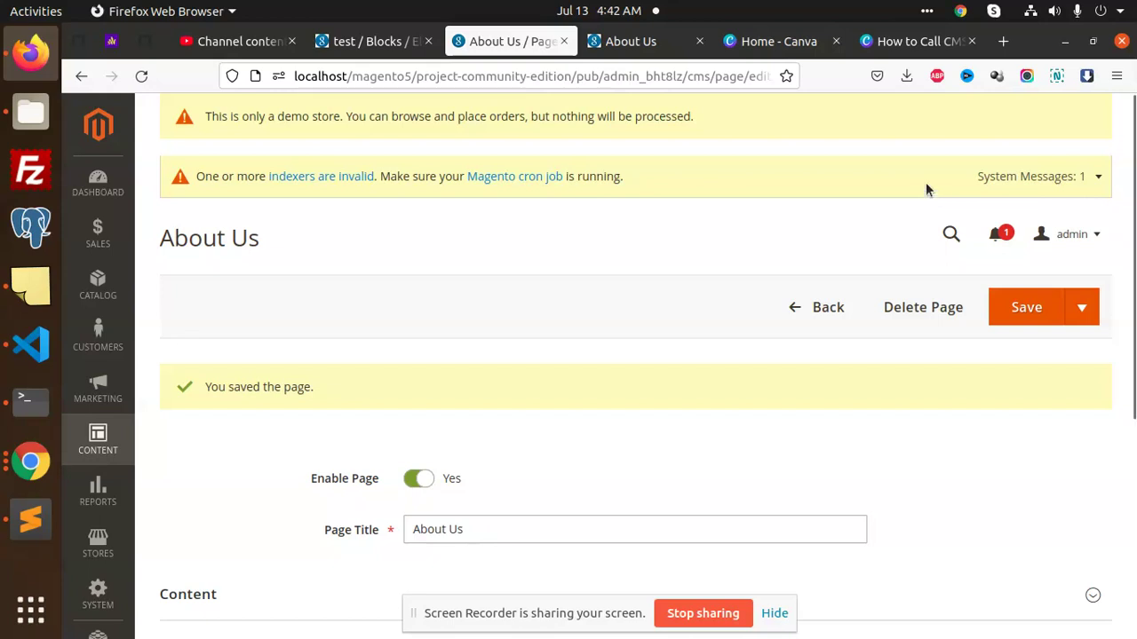
# Review the saved About Us page, then rerun 'sudo php bin/magento c:f' to flush the cache
pyautogui.scroll(-3, 635, 246)
pyautogui.scroll(-2, 615, 251)
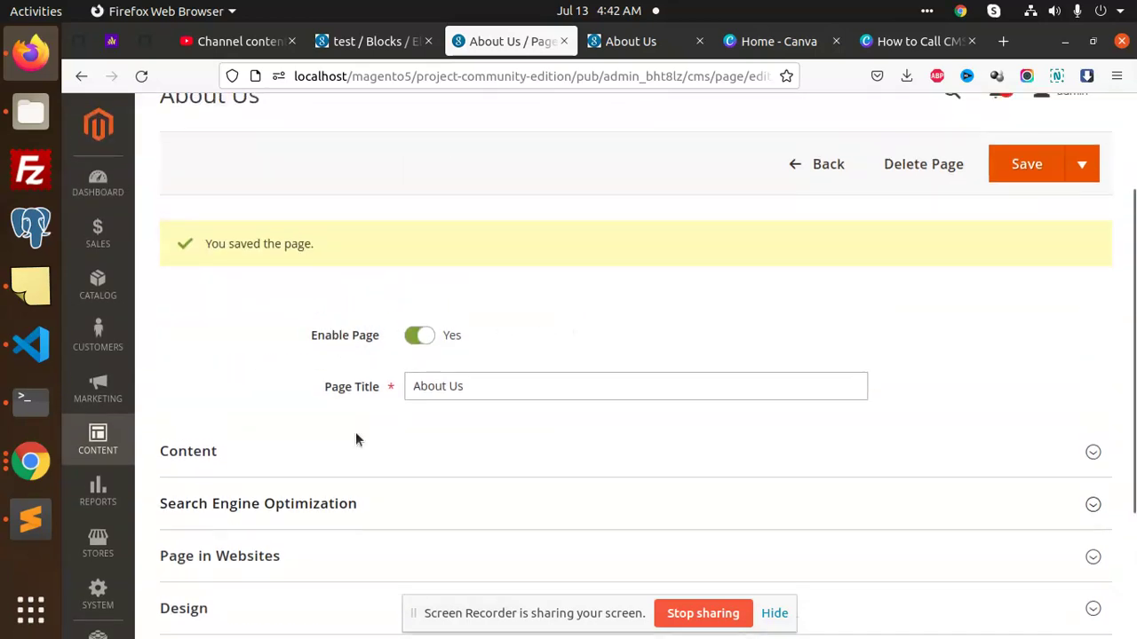
pyautogui.scroll(3, 400, 209)
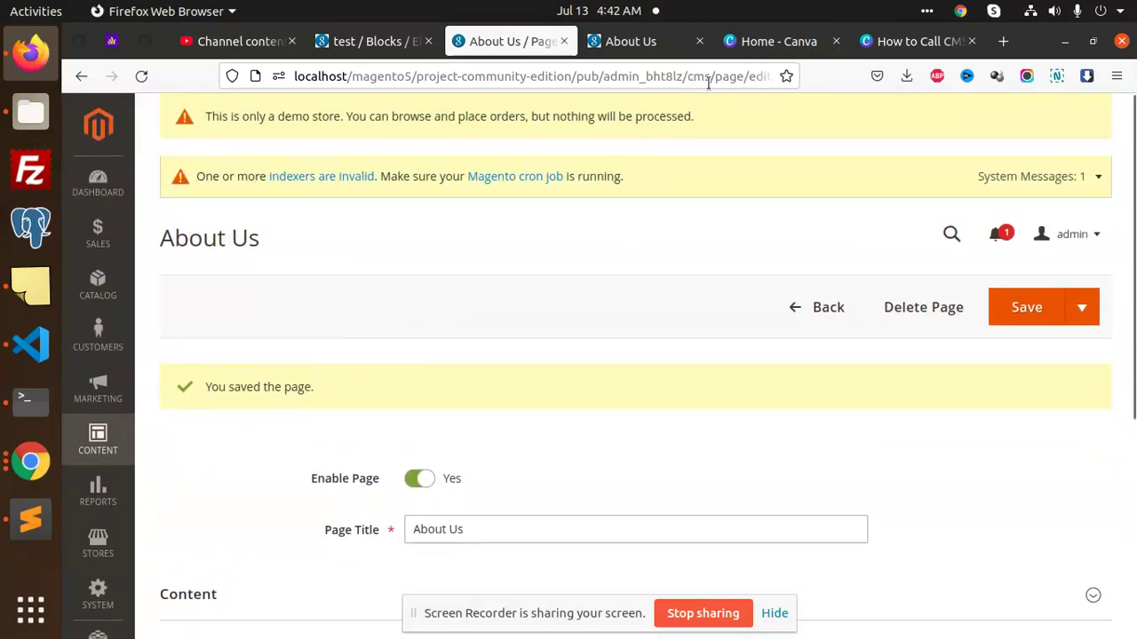
pyautogui.scroll(-2, 510, 307)
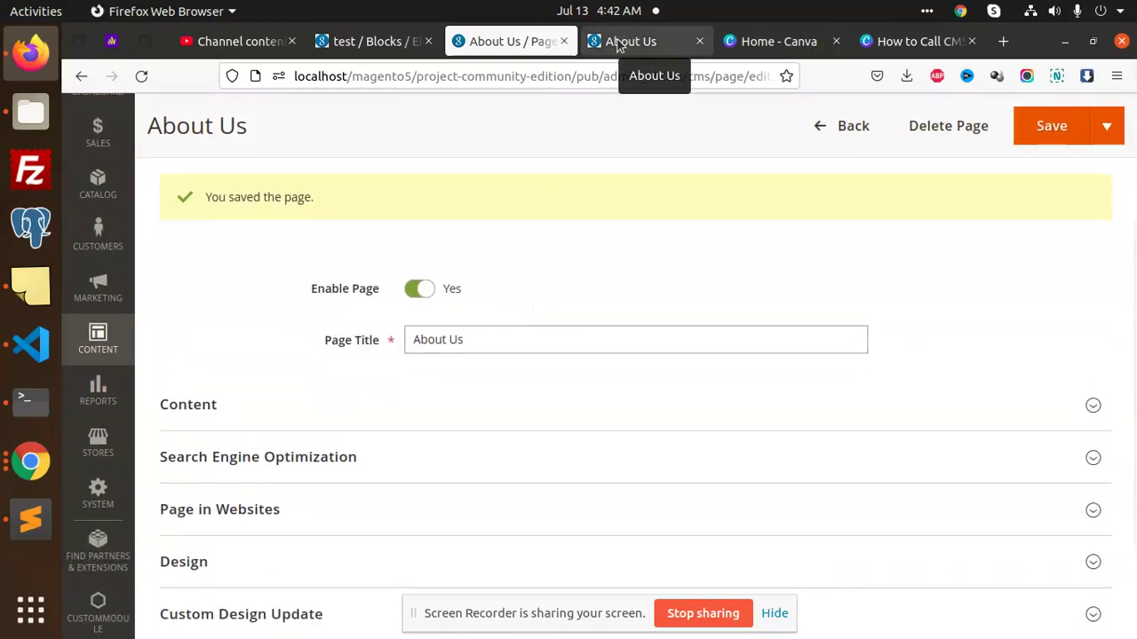
pyautogui.click(33, 393)
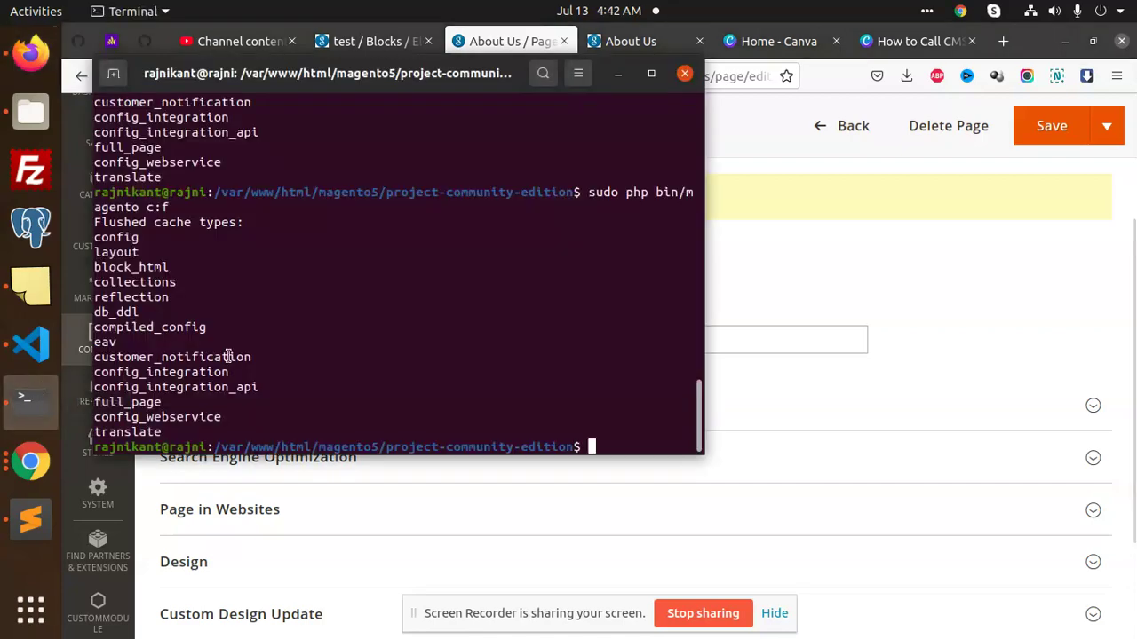
pyautogui.press('Up')
pyautogui.press('Return')
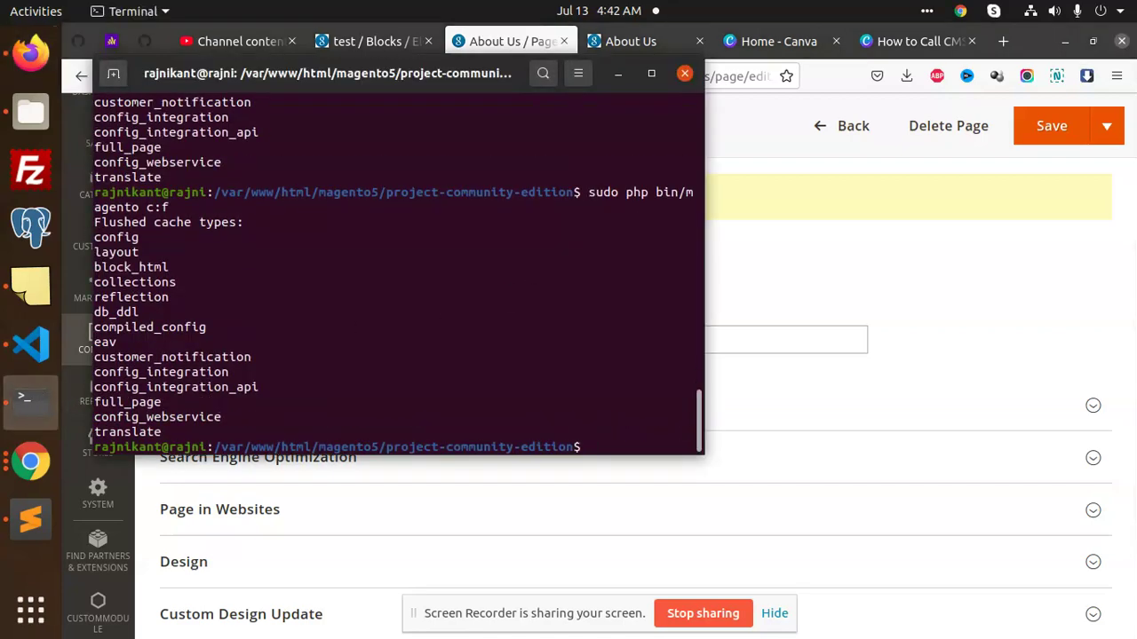
# Reload the storefront About Us page and open its URL in a new tab, selecting 'about-us'
pyautogui.click(639, 40)
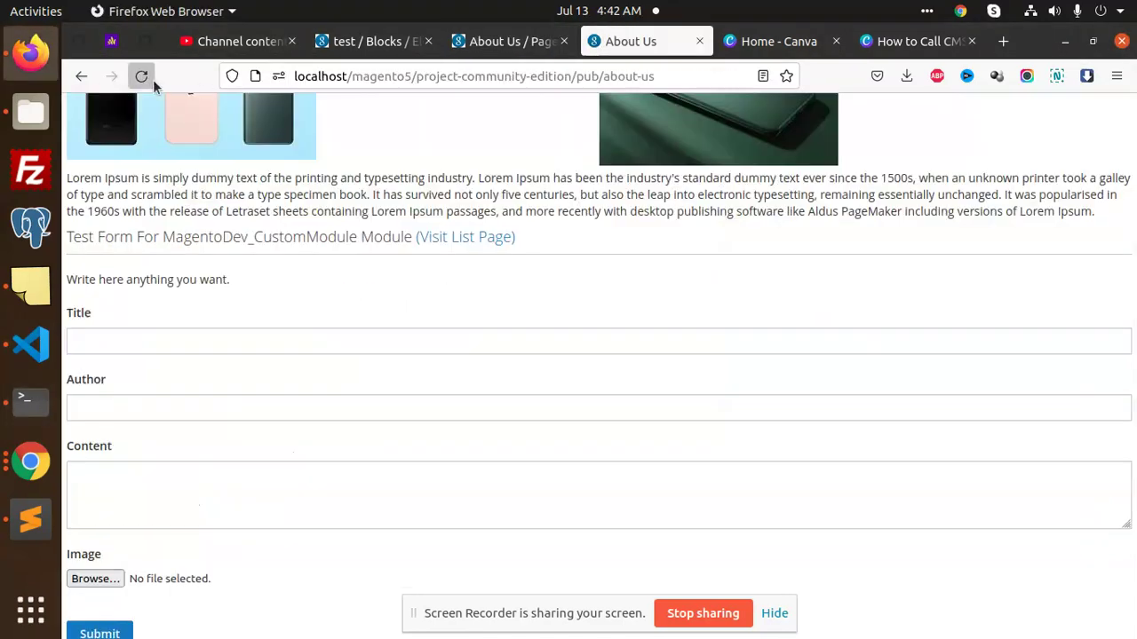
pyautogui.click(142, 75)
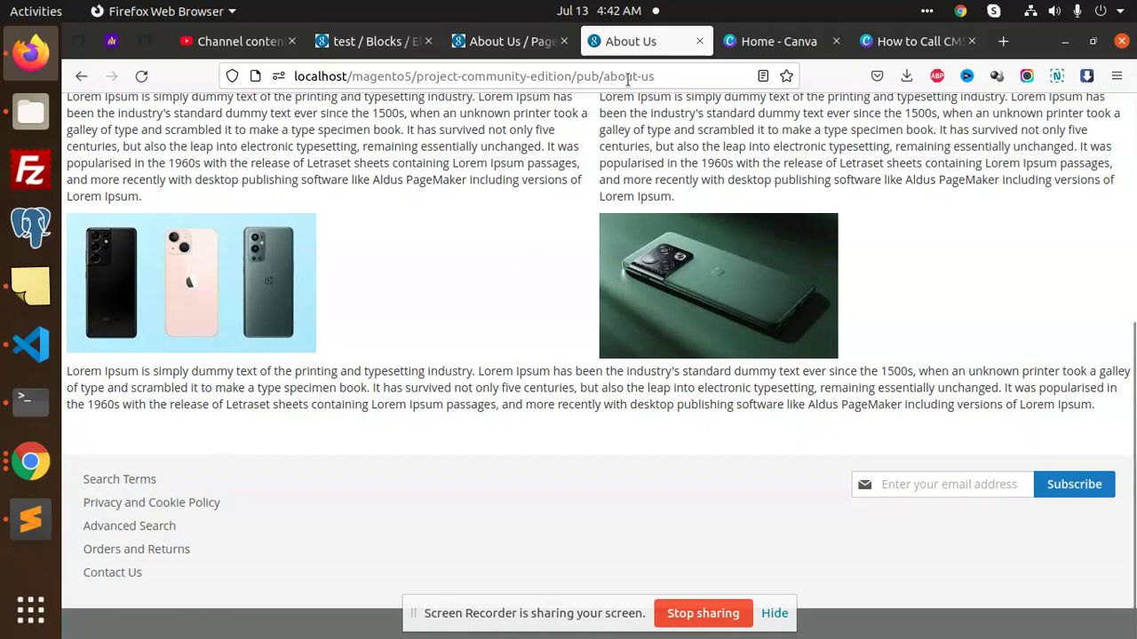
pyautogui.click(670, 77)
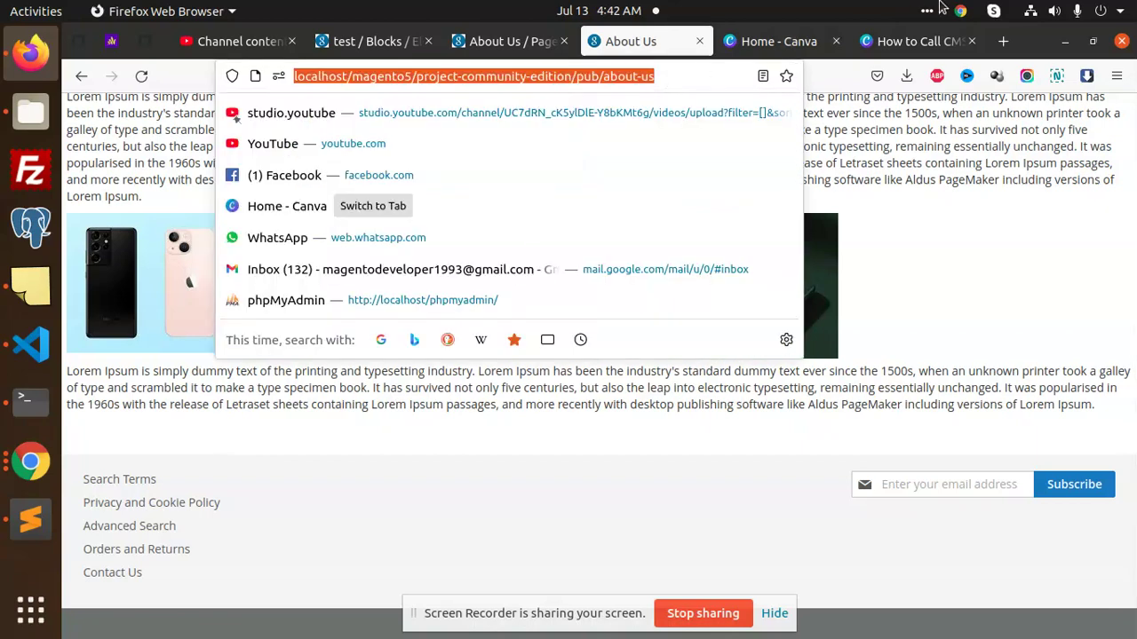
pyautogui.click(1002, 40)
pyautogui.rightClick(574, 82)
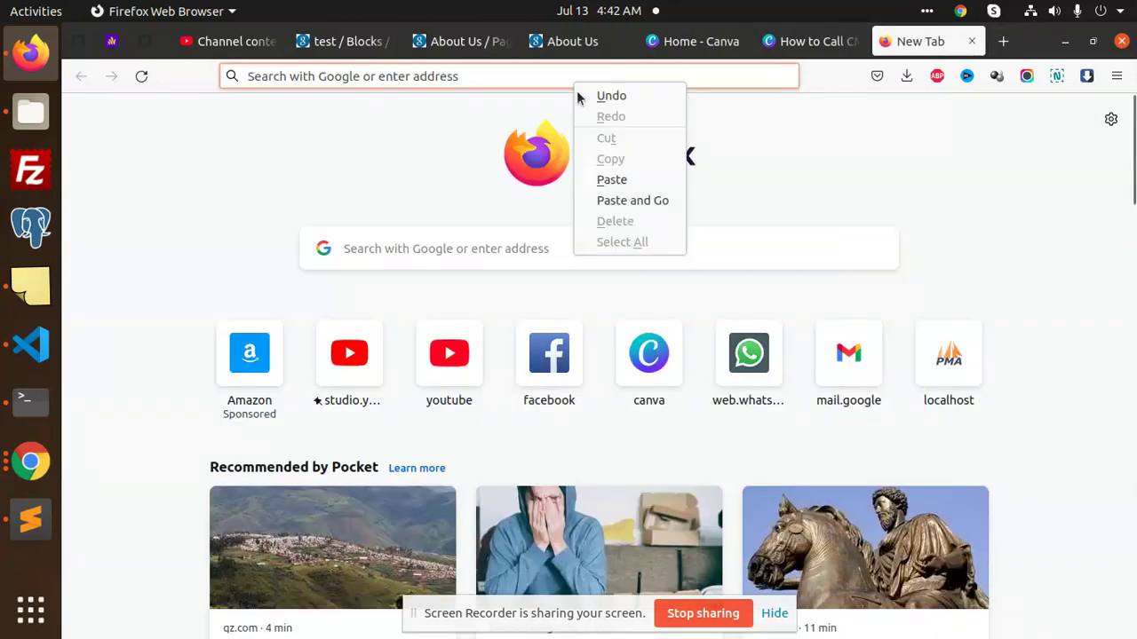
pyautogui.click(600, 200)
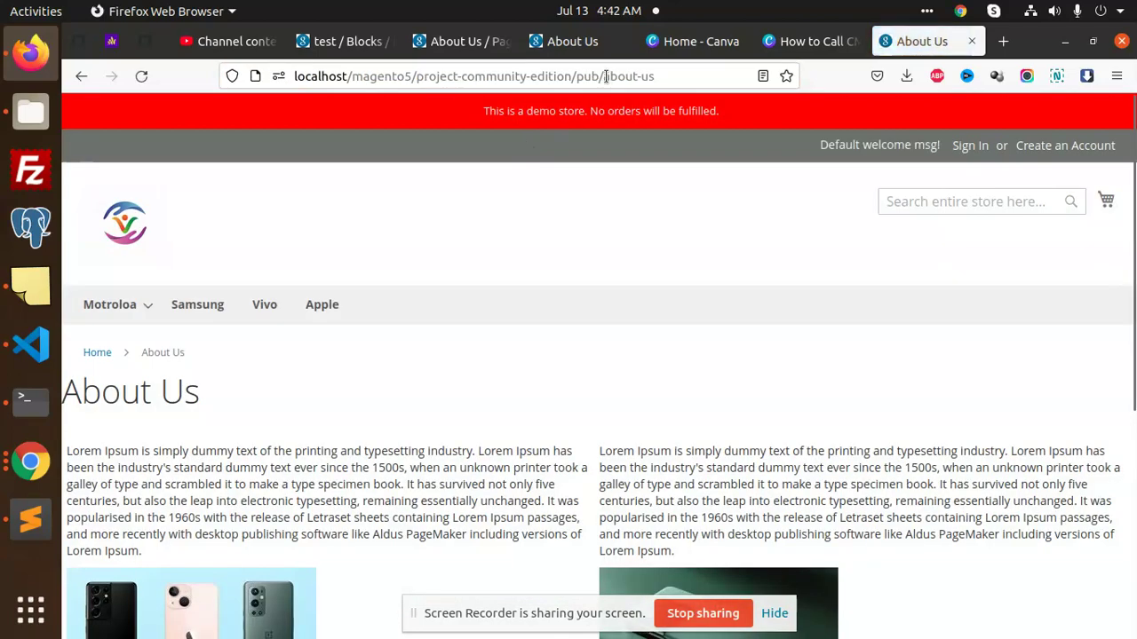
pyautogui.moveTo(605, 76); pyautogui.dragTo(708, 82)
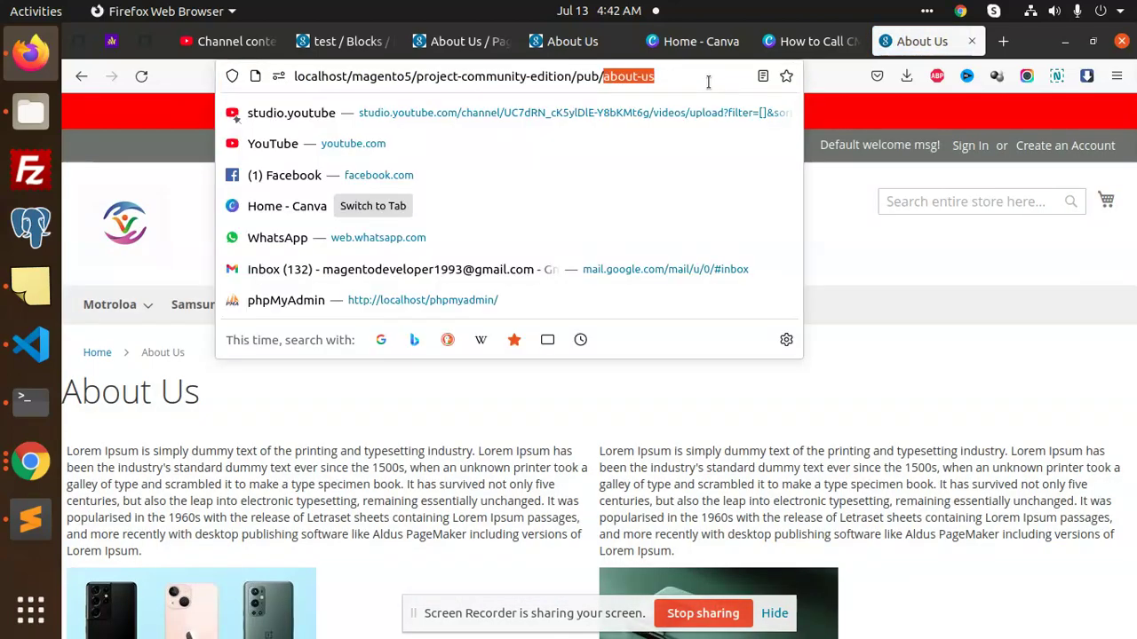
# Load the custommodule/ page, dismiss its script alert, and look over the test form
pyautogui.write('custommodule/')
pyautogui.press('Return')
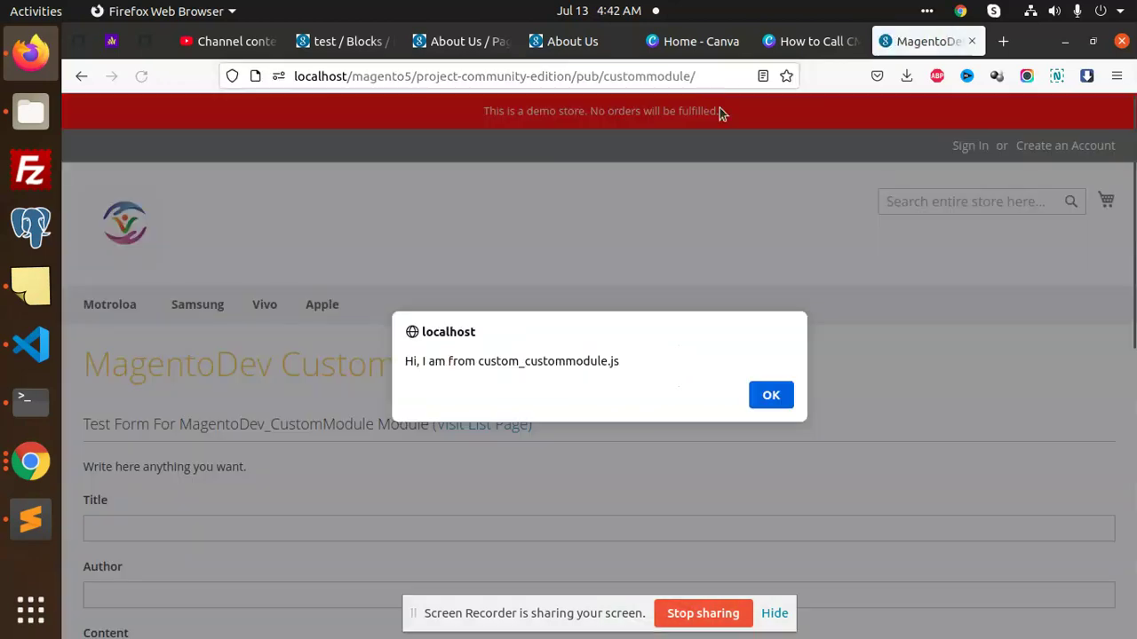
pyautogui.click(755, 392)
pyautogui.scroll(-5, 729, 399)
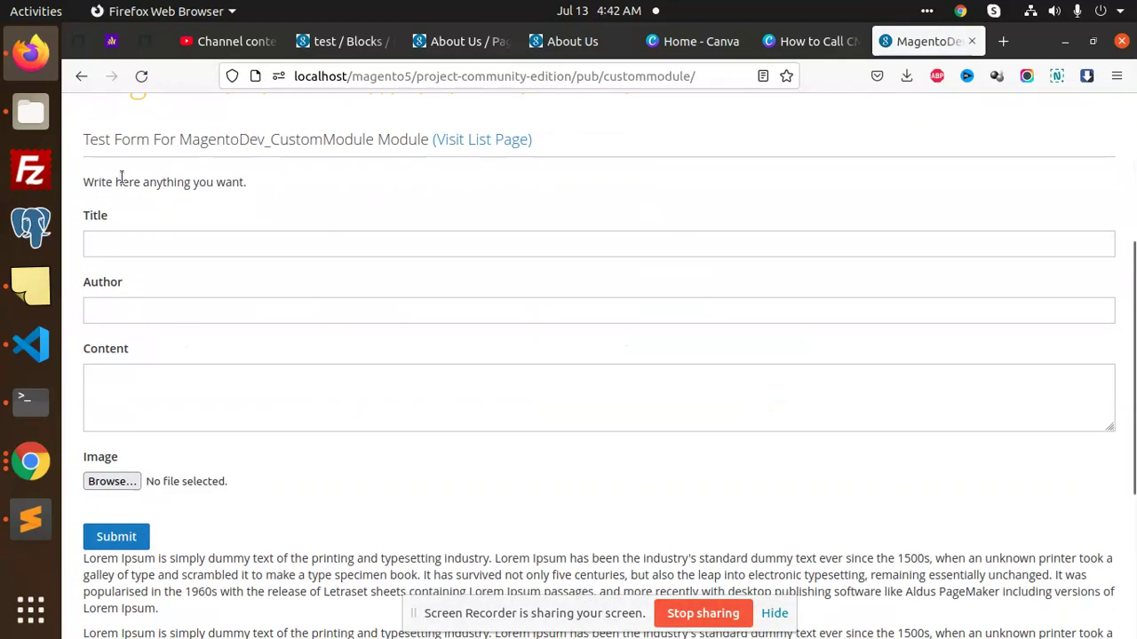
pyautogui.moveTo(106, 176)
pyautogui.mouseDown()
pyautogui.moveTo(148, 303)
pyautogui.moveTo(248, 437)
pyautogui.mouseUp()
pyautogui.scroll(-2, 248, 437)
pyautogui.moveTo(158, 589); pyautogui.dragTo(68, 456)
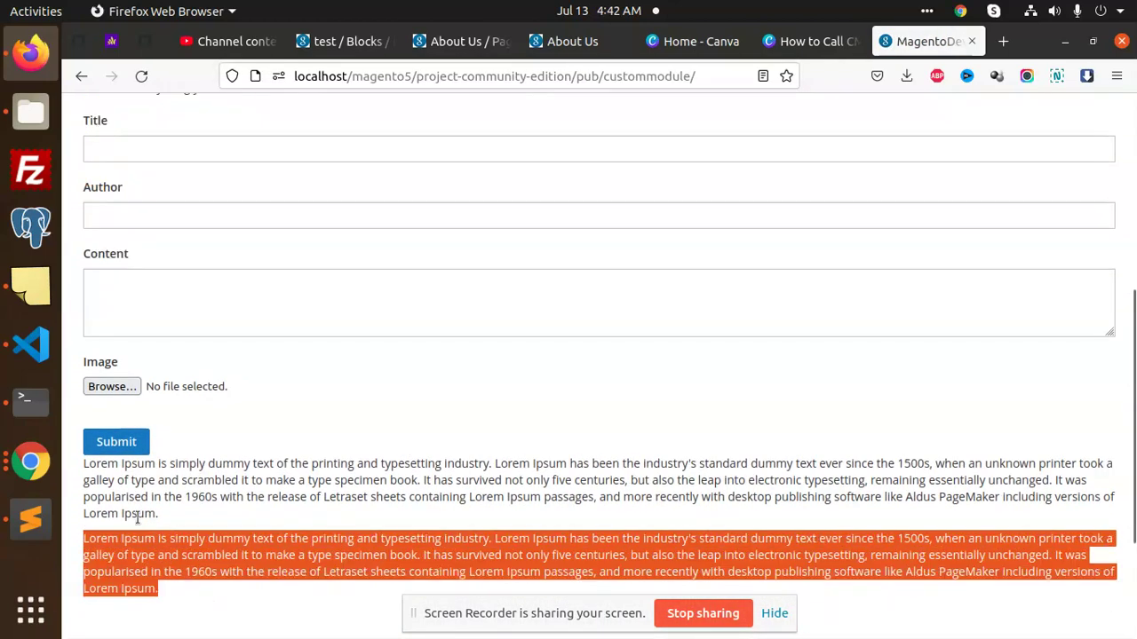
pyautogui.scroll(-4, 178, 453)
pyautogui.click(288, 450)
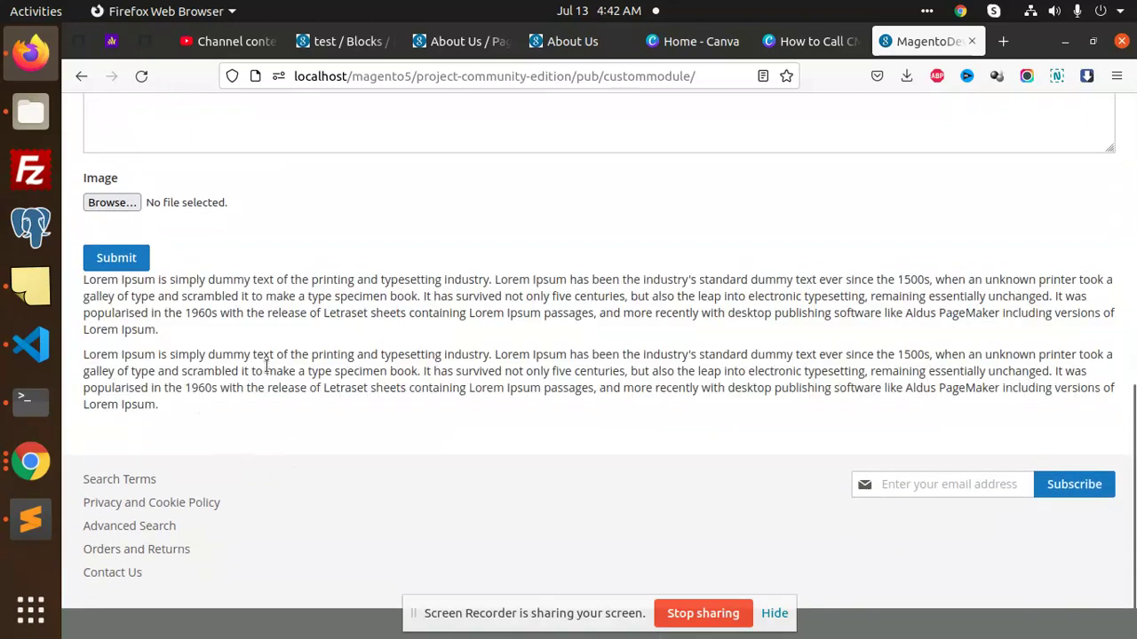
pyautogui.scroll(5, 276, 381)
pyautogui.scroll(2, 277, 382)
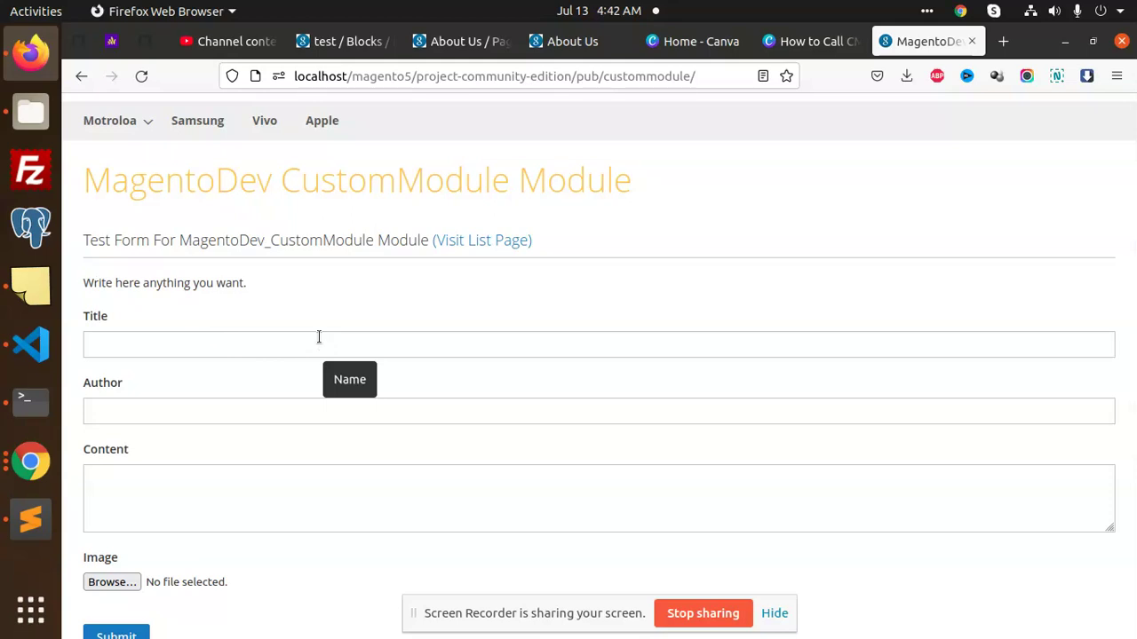
# Copy the block directive on line 6 in VS Code and return to the browser
pyautogui.click(30, 344)
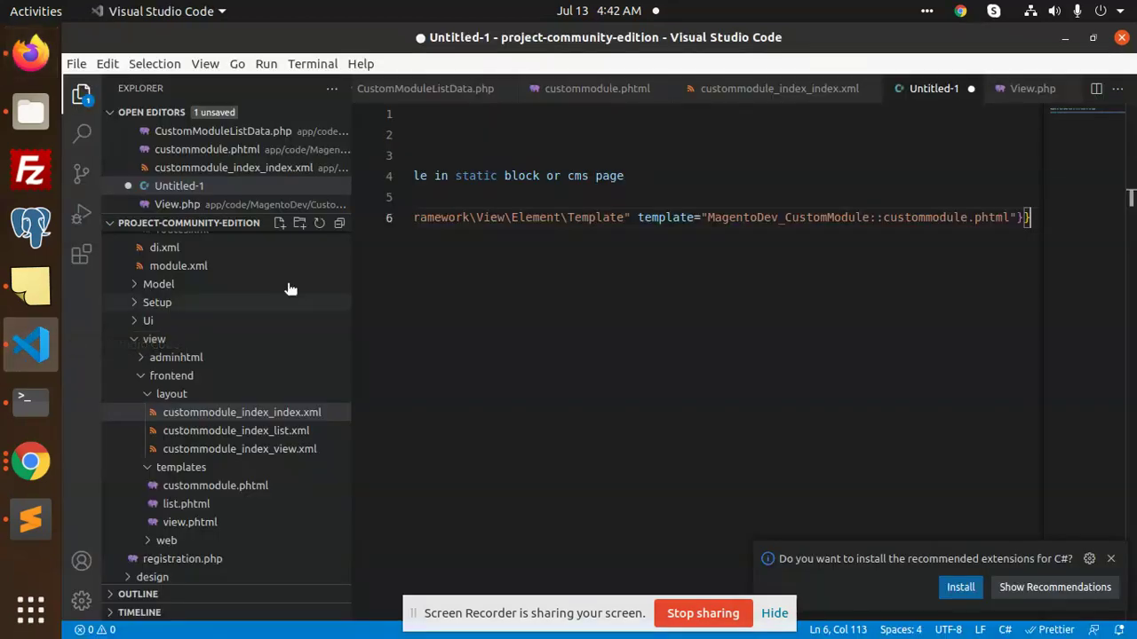
pyautogui.tripleClick(590, 218)
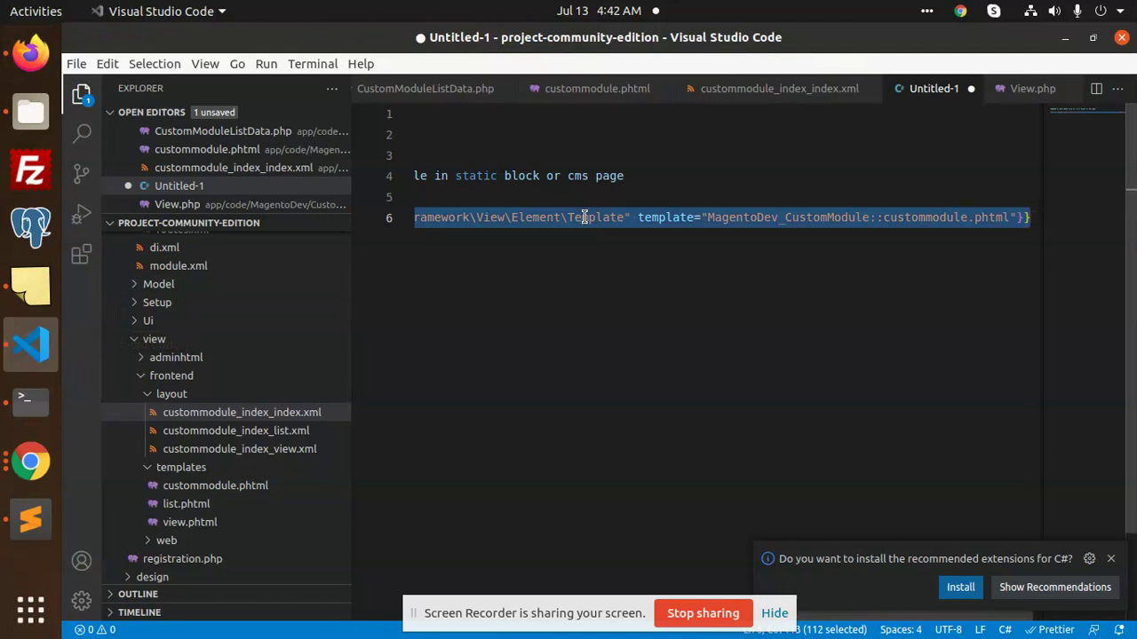
pyautogui.hotkey('alt', 'Tab')
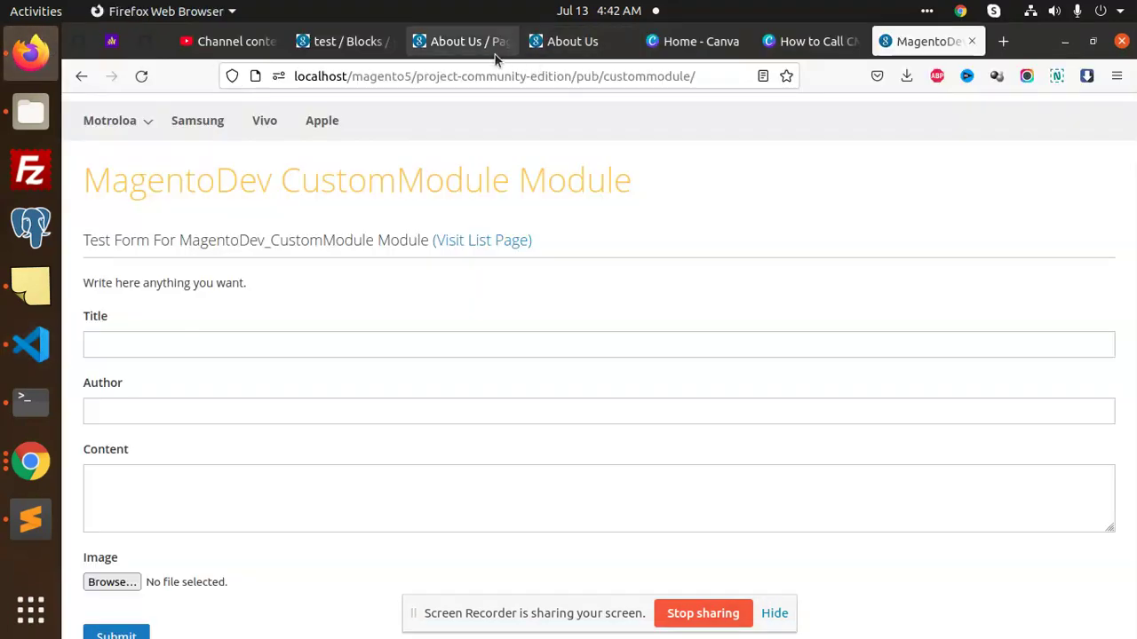
# Open the About Us admin page's Content section in the full-screen Page Builder
pyautogui.click(457, 41)
pyautogui.scroll(-3, 326, 259)
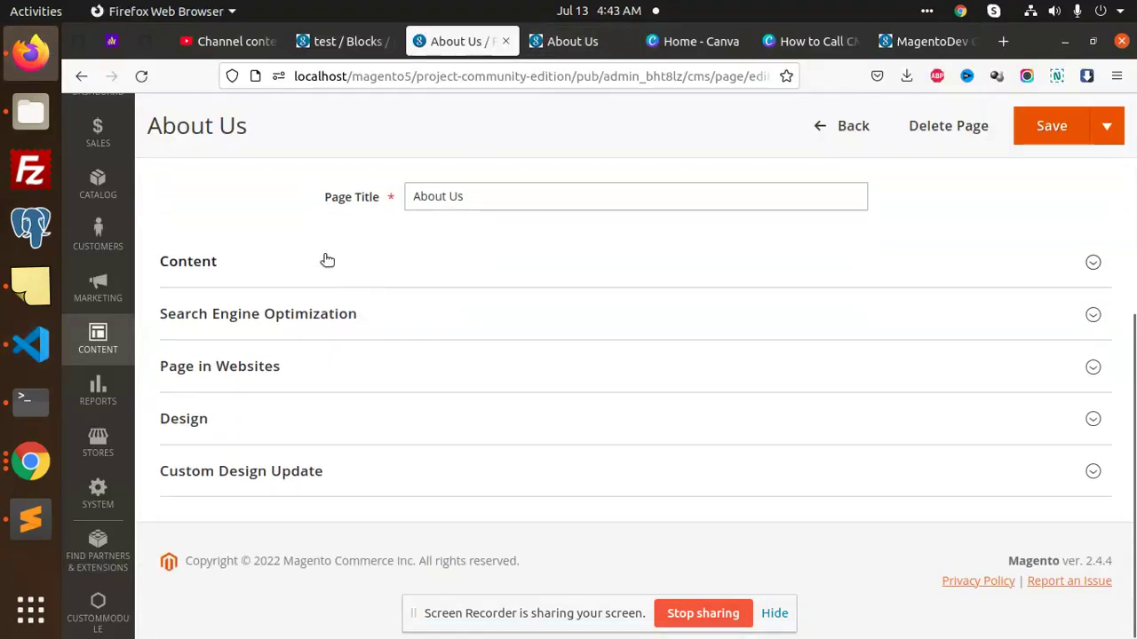
pyautogui.click(327, 259)
pyautogui.scroll(-3, 933, 259)
pyautogui.click(1037, 194)
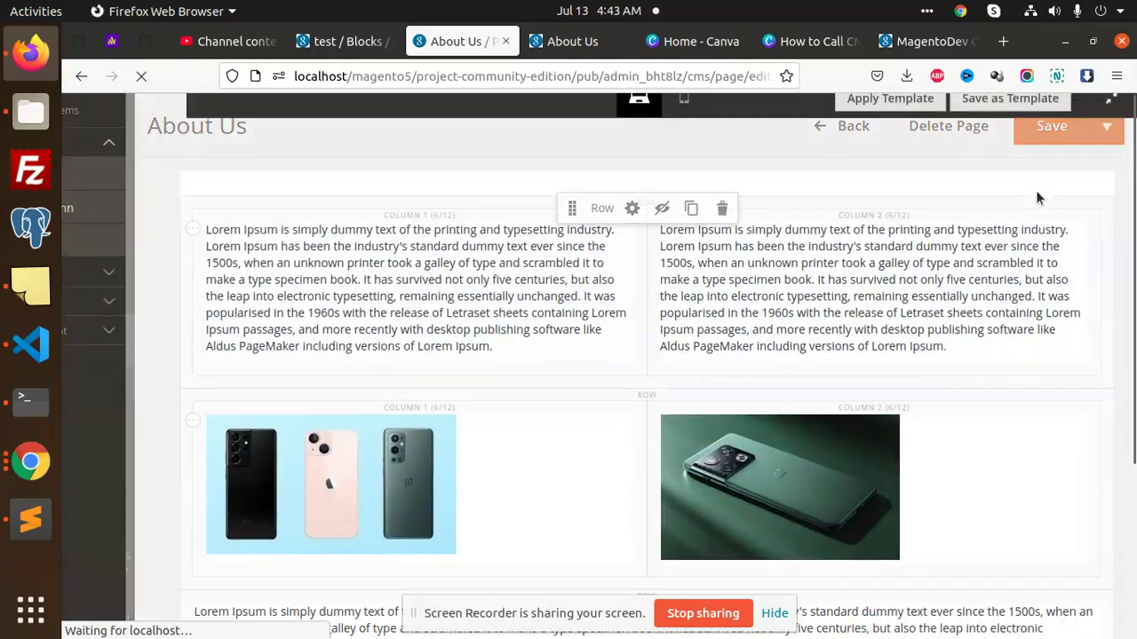
# Add a new bottom Row holding an HTML Code element and open its code editor
pyautogui.scroll(-3, 591, 322)
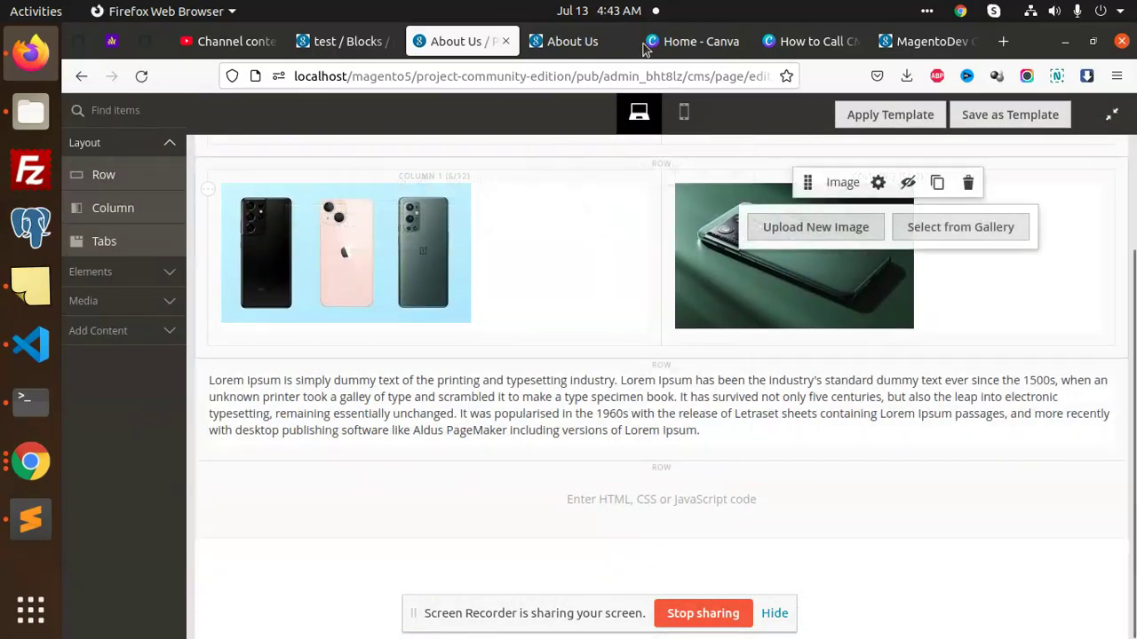
pyautogui.moveTo(103, 175); pyautogui.dragTo(241, 489)
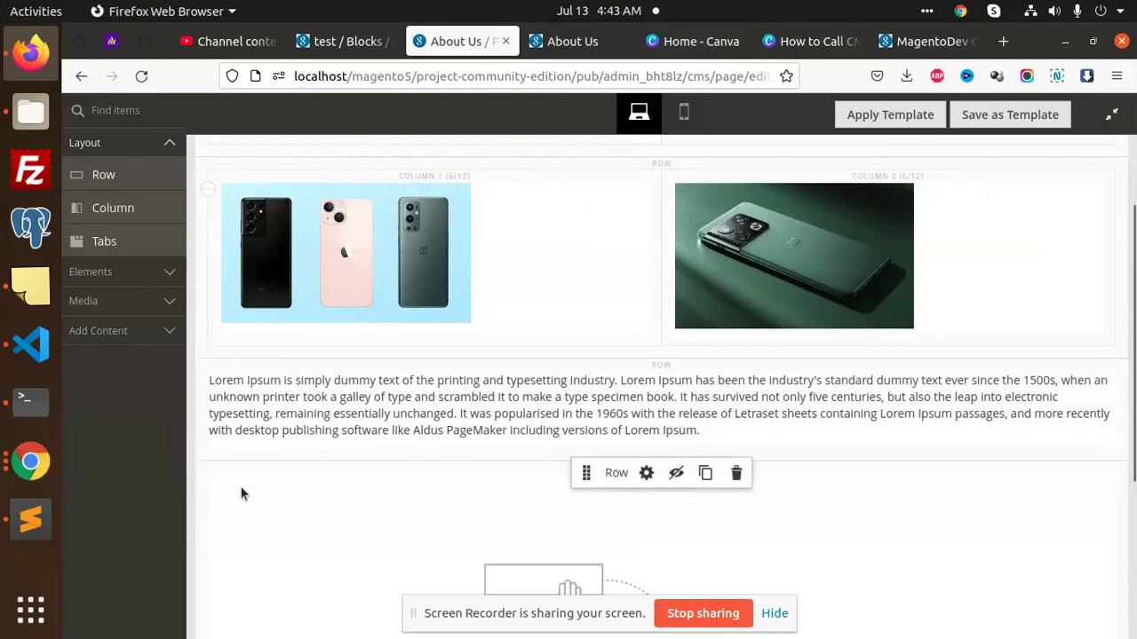
pyautogui.click(138, 273)
pyautogui.moveTo(133, 437); pyautogui.dragTo(409, 499)
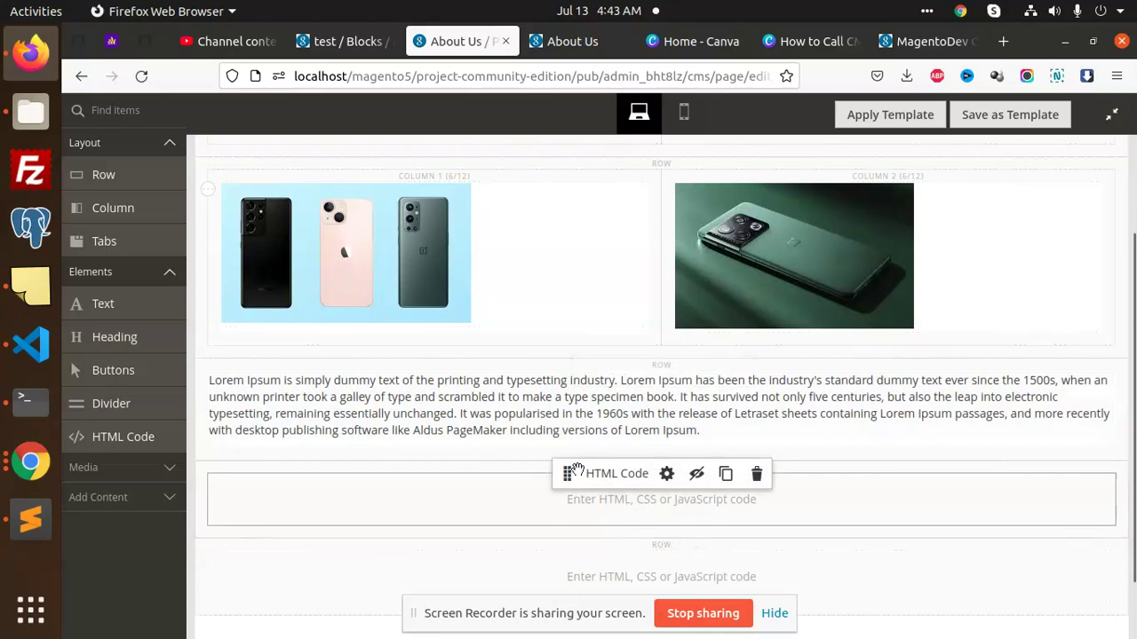
pyautogui.click(666, 474)
pyautogui.click(331, 341)
# Paste the MagentoDev_CustomModule::custommodule.phtml block directive and highlight each part of it
pyautogui.write('{{block class="Magento\\Framework\\View\\Element\\Template" template="MagentoDev_CustomModule::custommodule.phtml"}}')
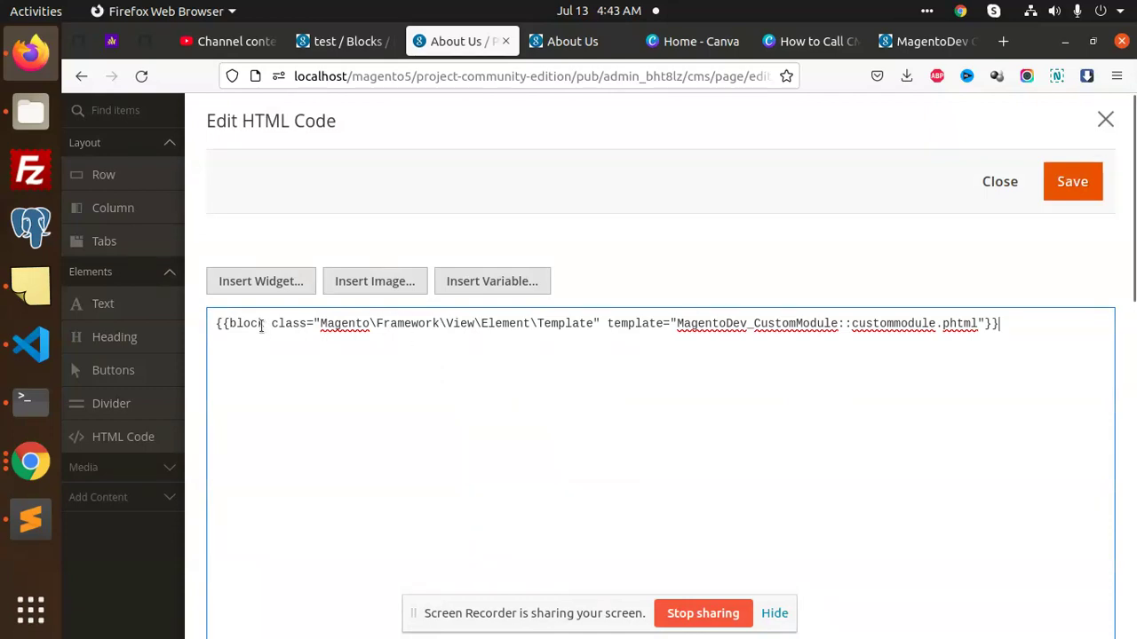
pyautogui.doubleClick(262, 326)
pyautogui.doubleClick(340, 326)
pyautogui.doubleClick(568, 323)
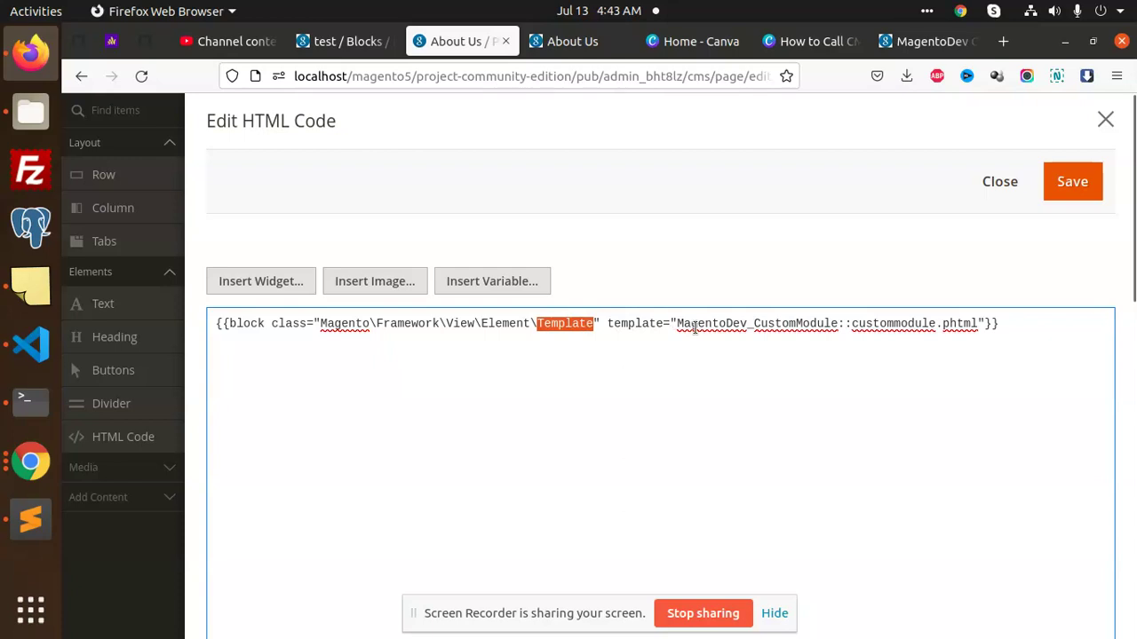
pyautogui.click(648, 323)
pyautogui.doubleClick(714, 324)
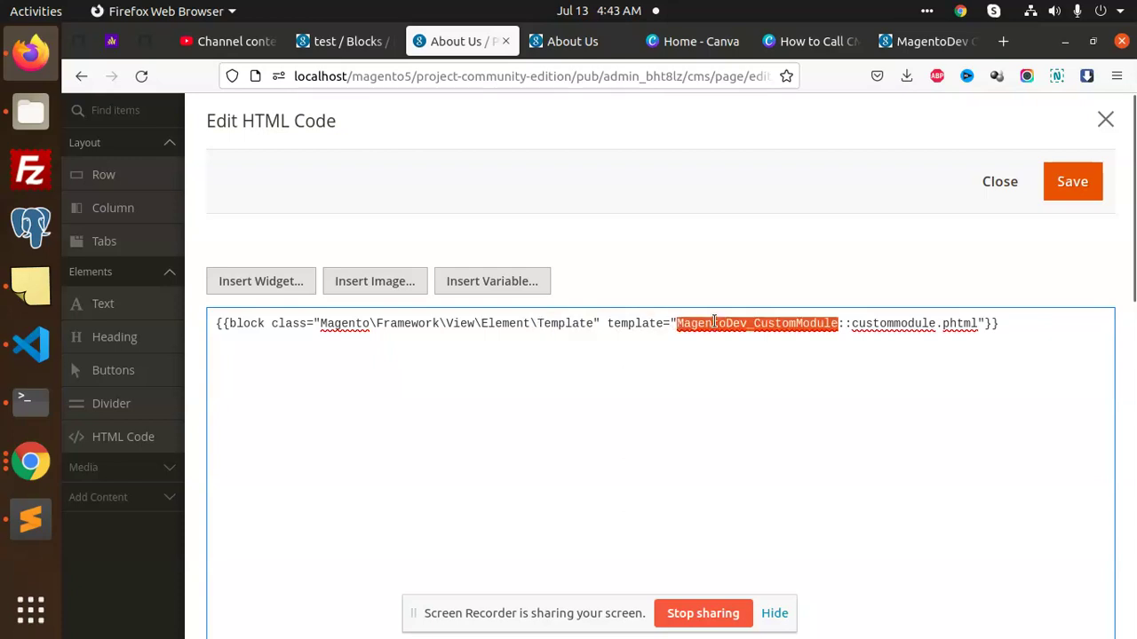
pyautogui.click(795, 324)
pyautogui.doubleClick(796, 323)
pyautogui.click(899, 325)
pyautogui.doubleClick(899, 325)
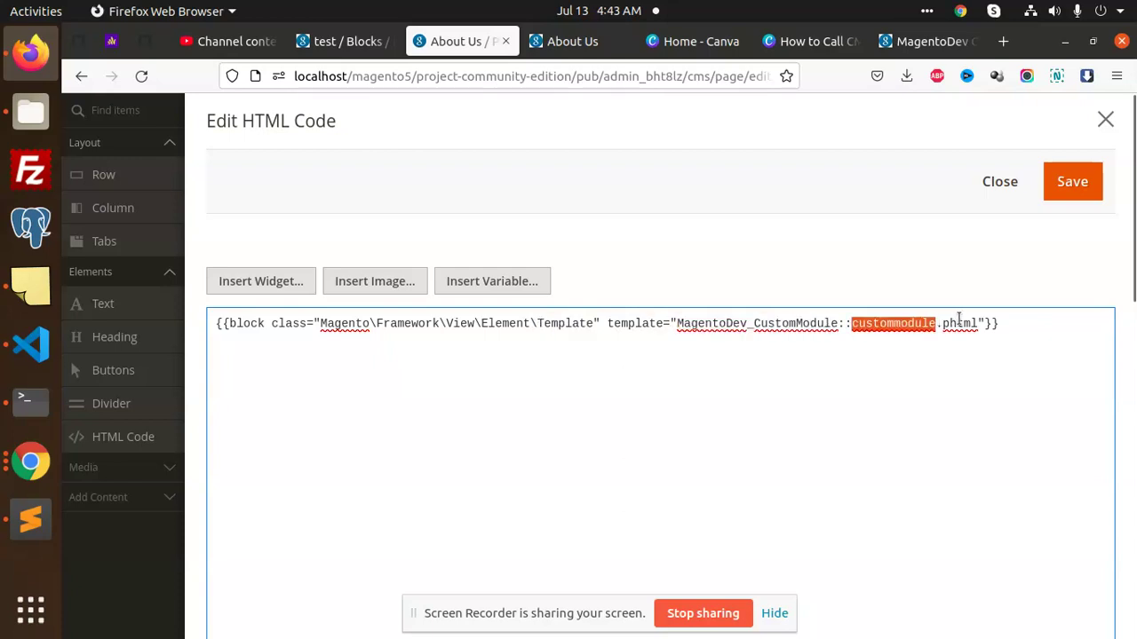
pyautogui.doubleClick(959, 325)
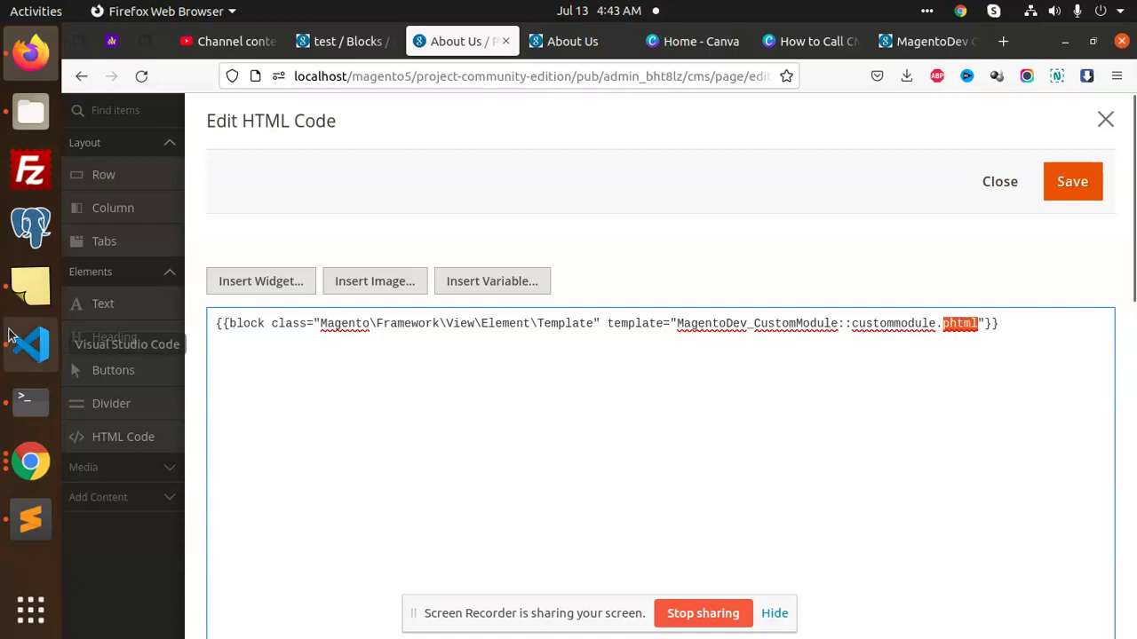
pyautogui.click(30, 344)
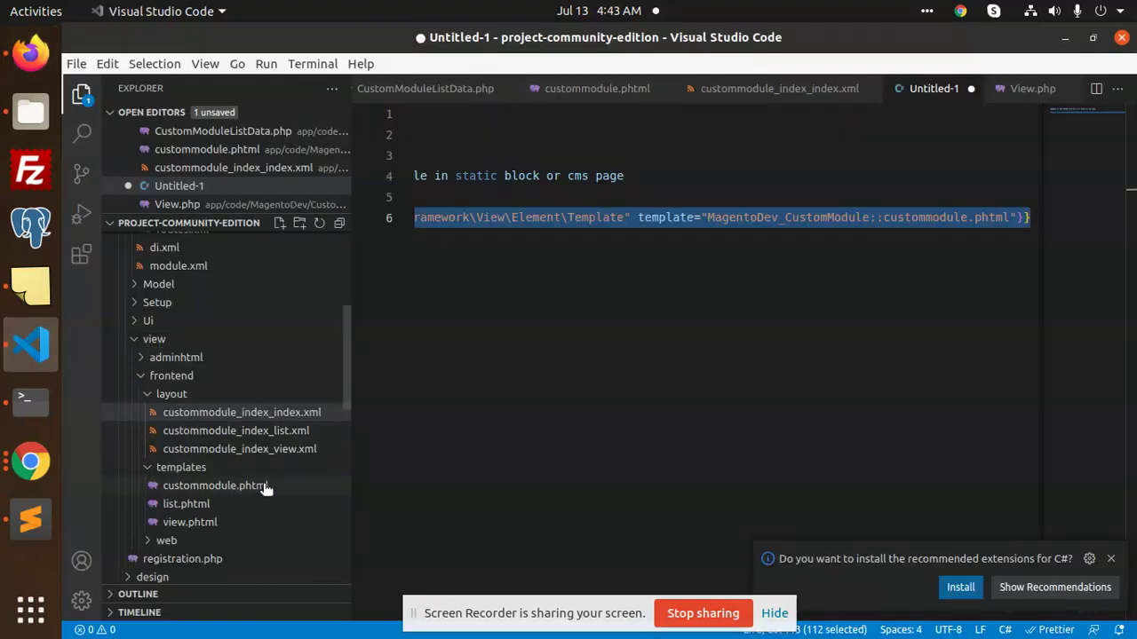
# Open custommodule.phtml and review its code, including the setBlockId call on line 57
pyautogui.click(244, 488)
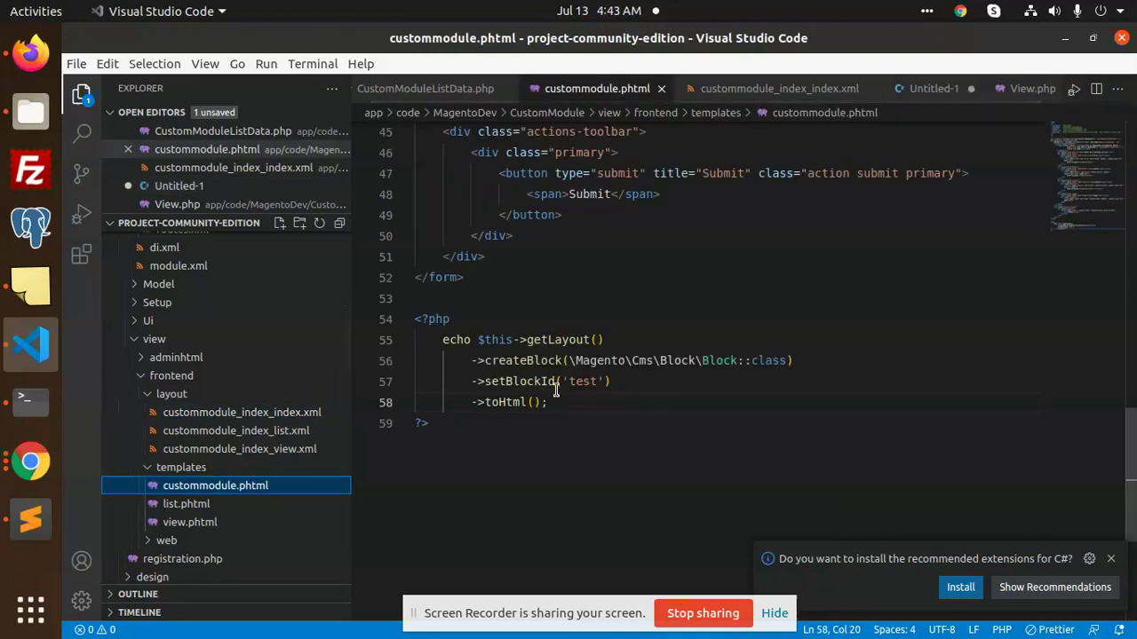
pyautogui.doubleClick(519, 381)
pyautogui.scroll(1, 639, 383)
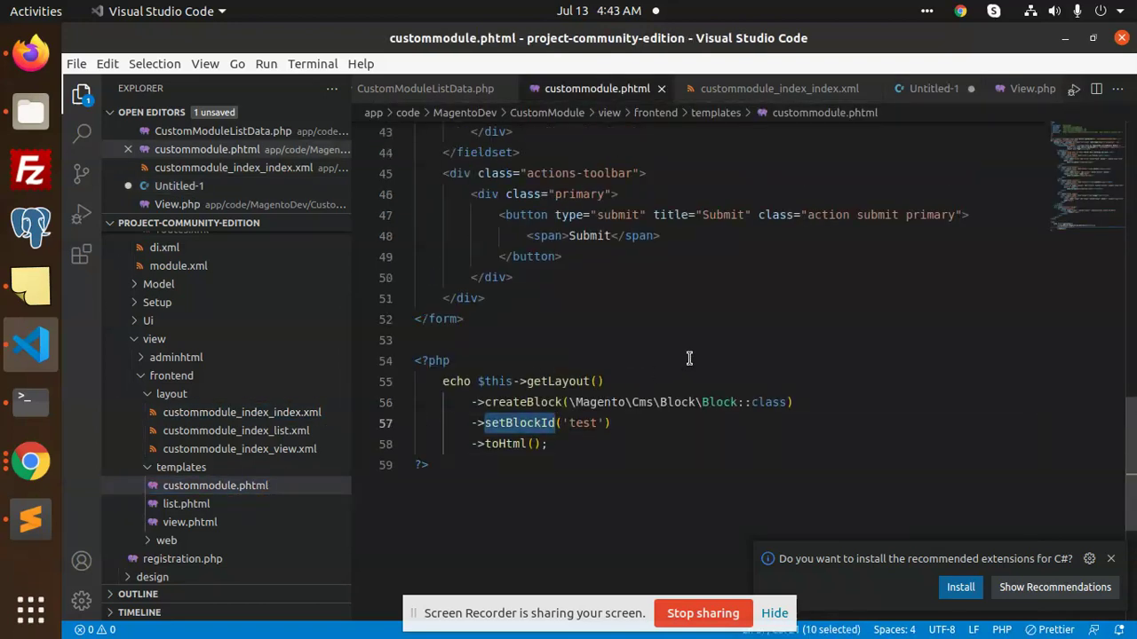
pyautogui.scroll(1, 689, 358)
pyautogui.scroll(2, 688, 358)
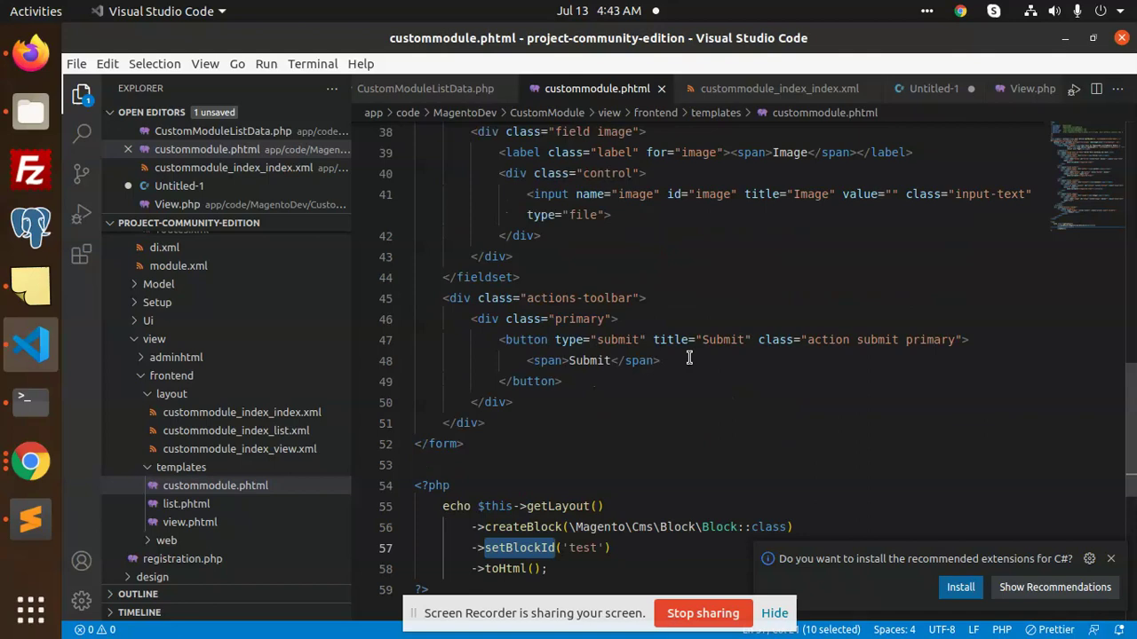
pyautogui.scroll(3, 684, 356)
pyautogui.scroll(1, 693, 338)
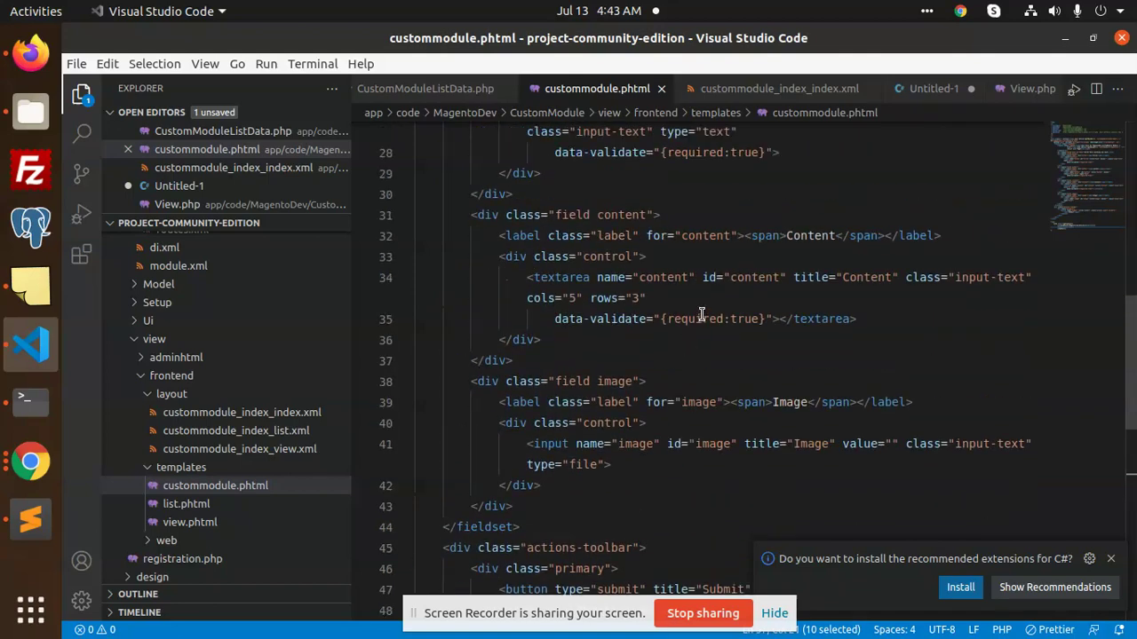
pyautogui.scroll(1, 701, 315)
# Check the About Us HTML code and the custommodule storefront page in the browser
pyautogui.click(4, 57)
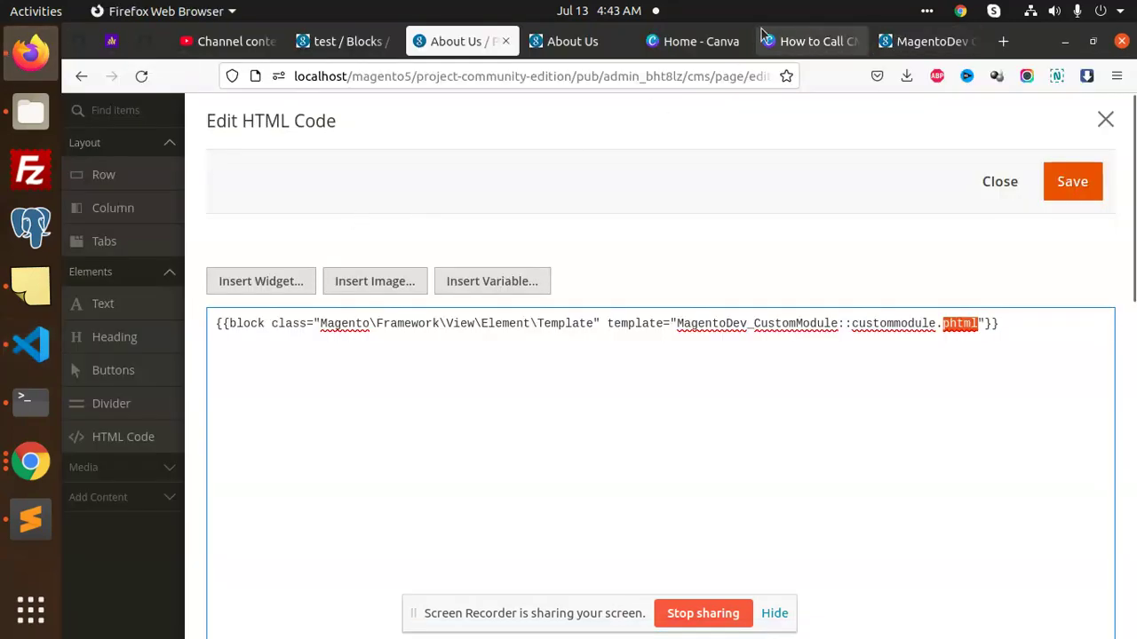
pyautogui.click(888, 41)
pyautogui.scroll(-3, 327, 355)
pyautogui.scroll(-4, 327, 355)
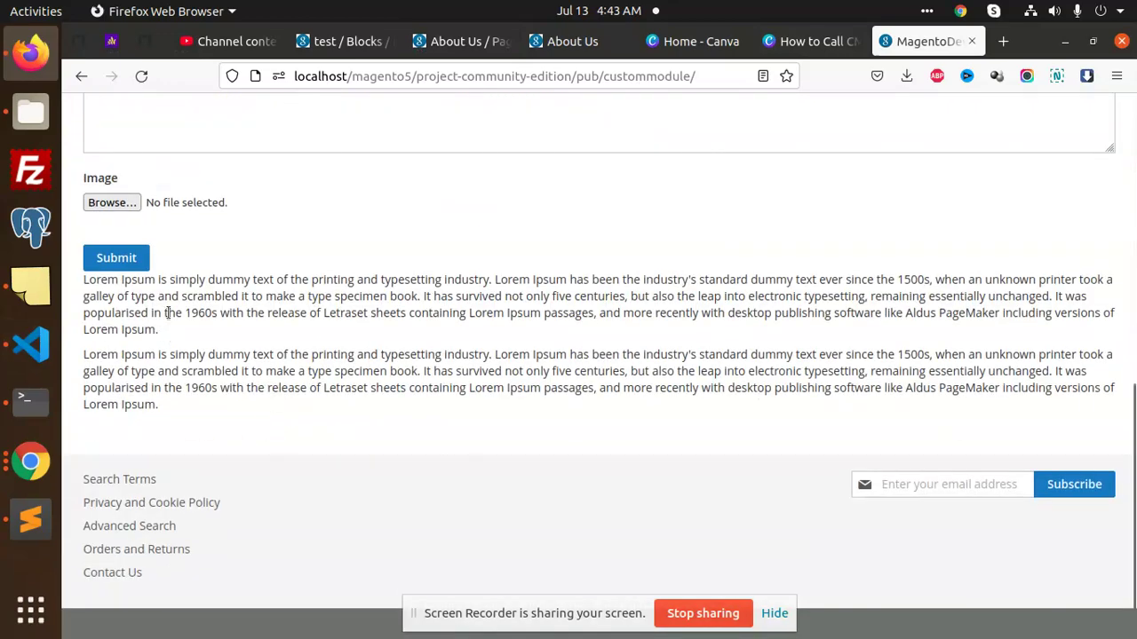
pyautogui.hotkey('alt', 'Tab')
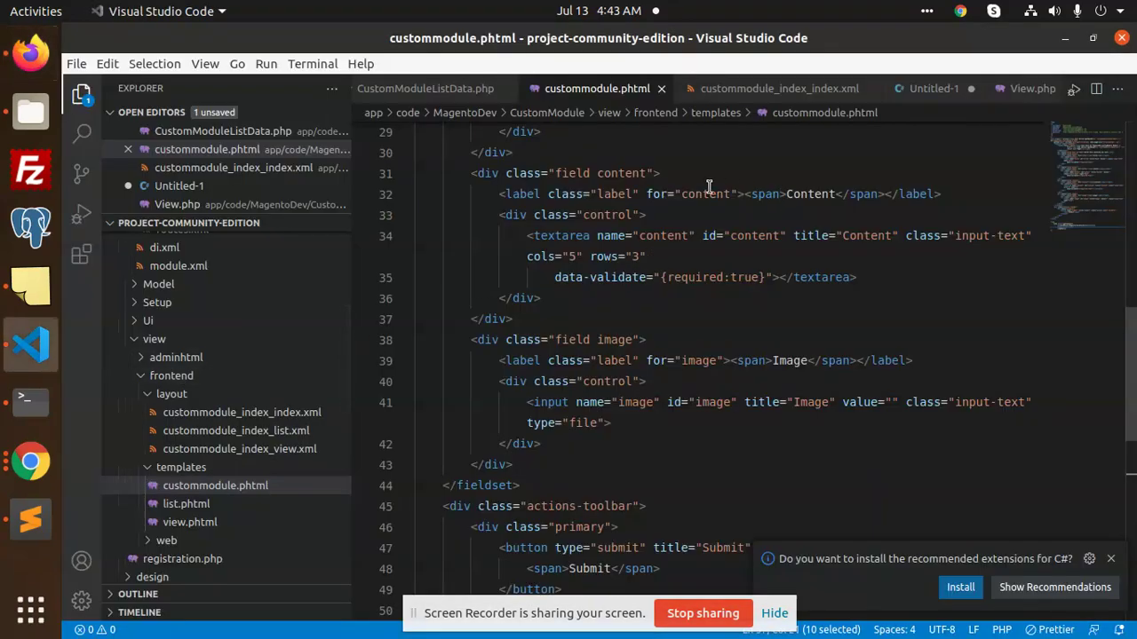
# Comment out the getLayout echo on lines 55–58 of custommodule.phtml and save it
pyautogui.click(778, 88)
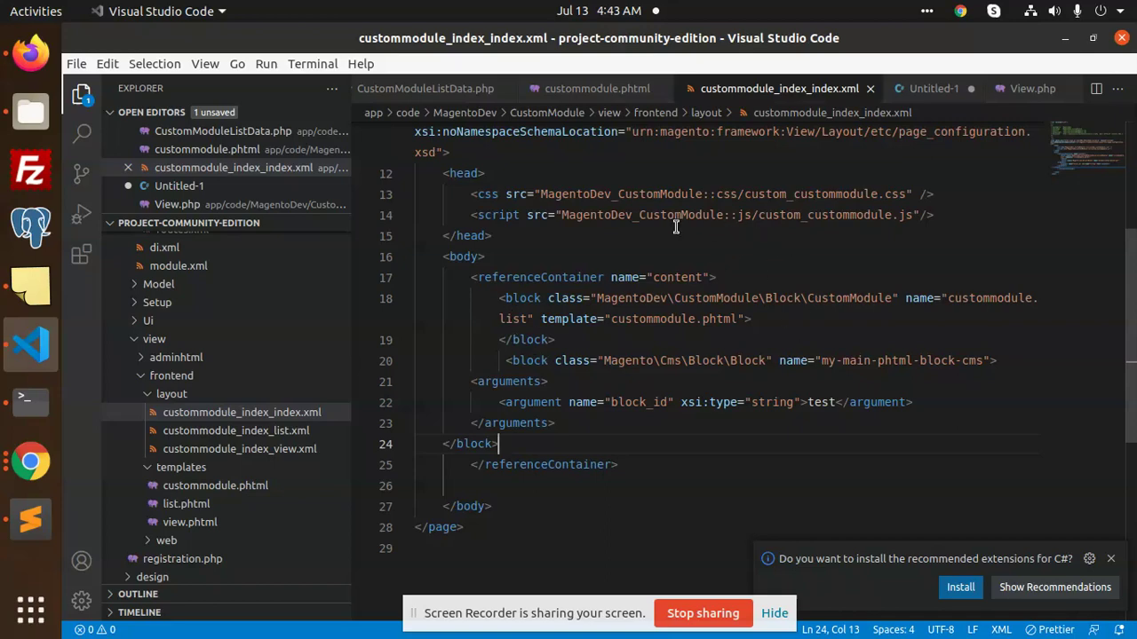
pyautogui.click(596, 89)
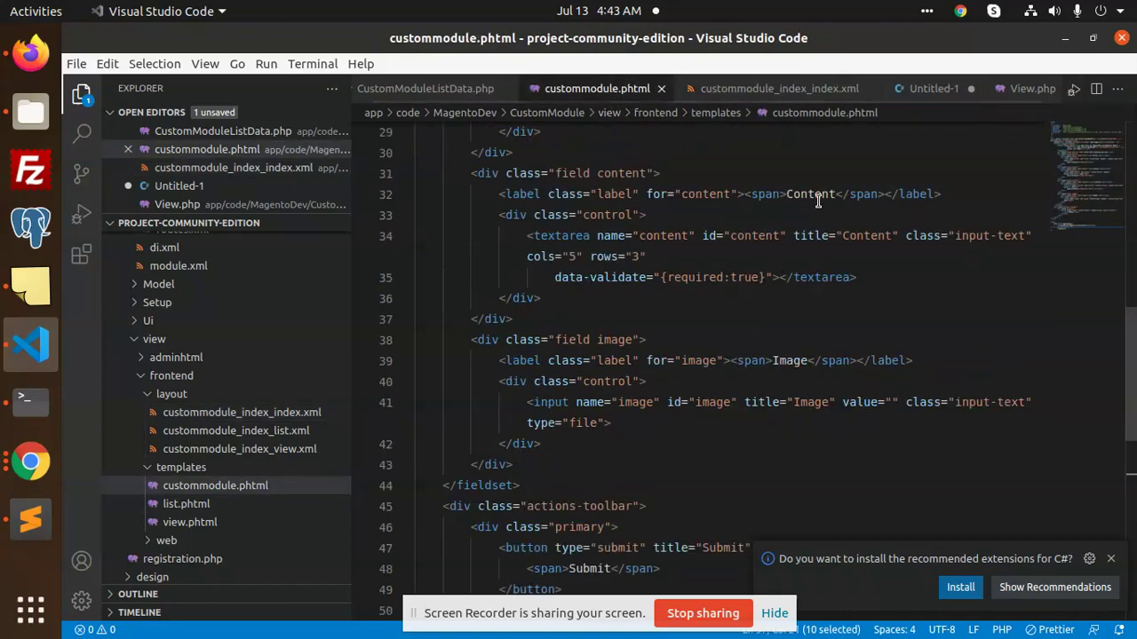
pyautogui.scroll(-5, 697, 358)
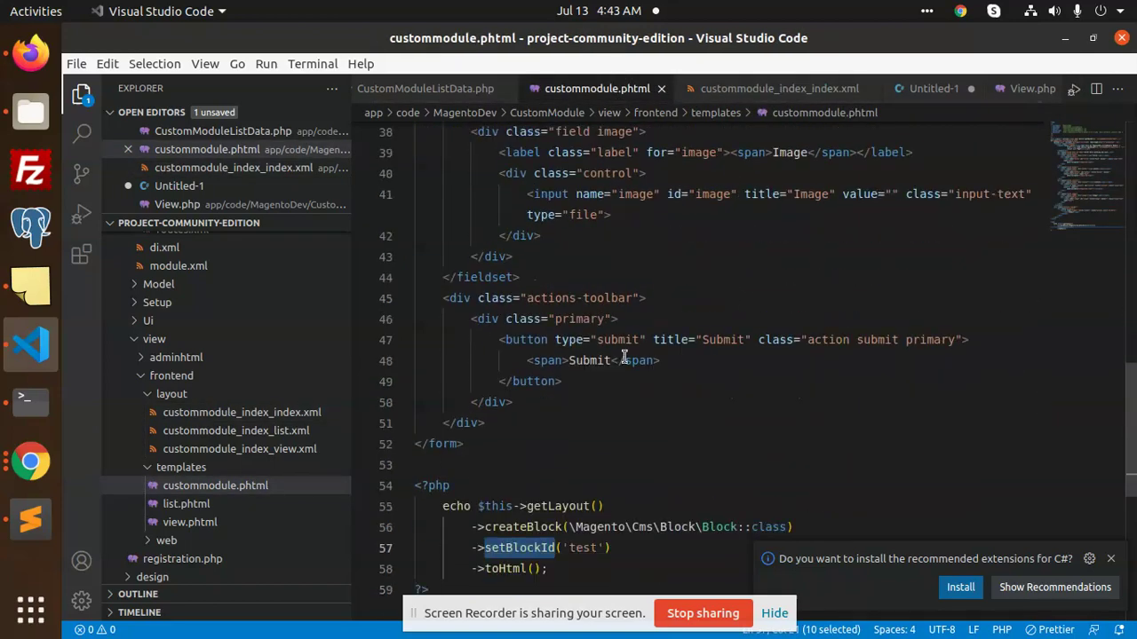
pyautogui.click(427, 381)
pyautogui.moveTo(427, 381); pyautogui.dragTo(579, 444)
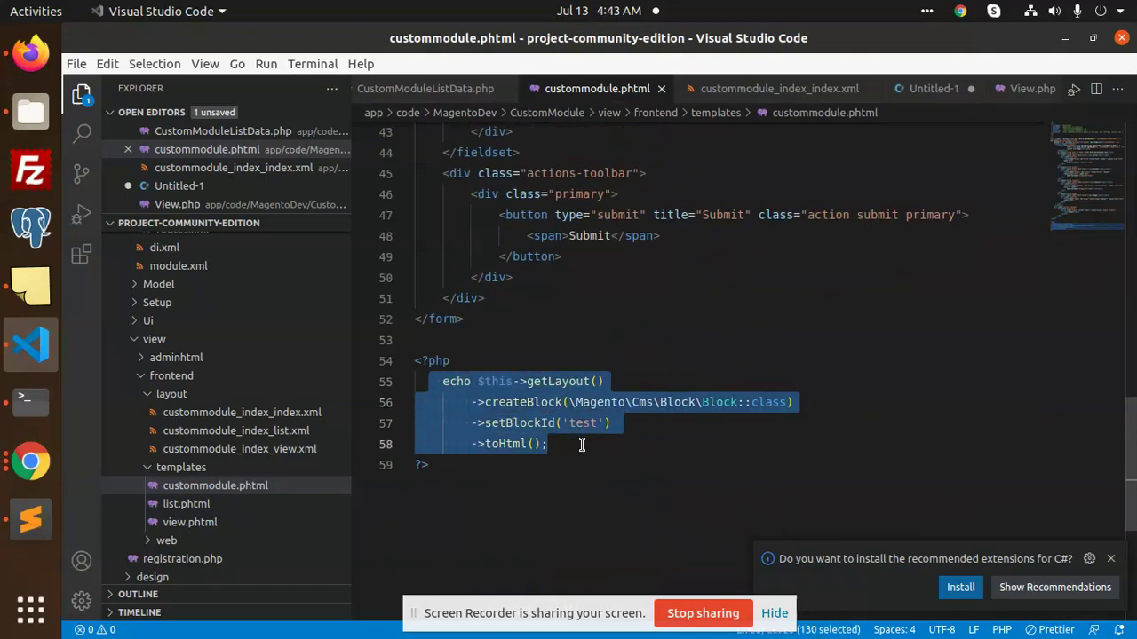
pyautogui.hotkey('ctrl', '/')
pyautogui.click(582, 444)
pyautogui.hotkey('ctrl', 's')
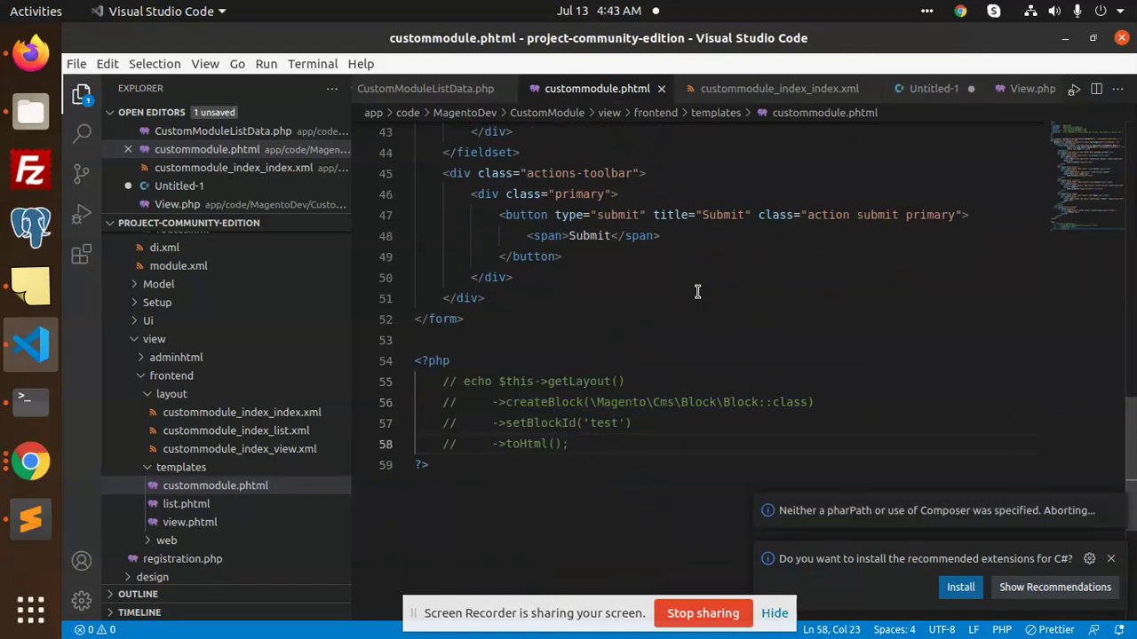
# Wrap the Cms block in custommodule_index_index.xml in an XML comment
pyautogui.click(778, 89)
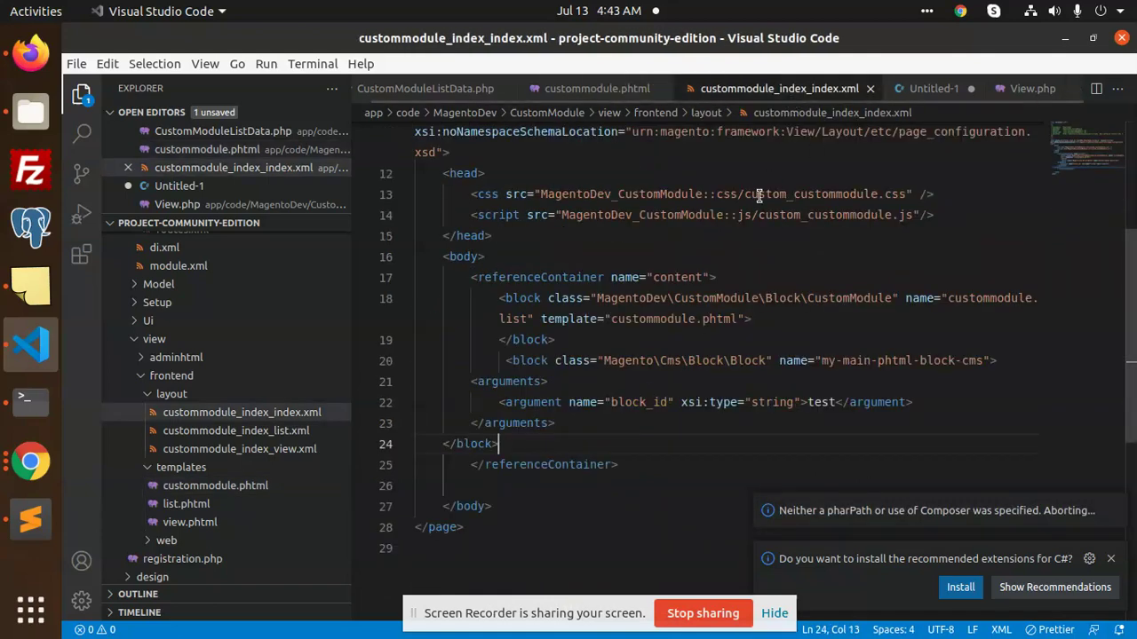
pyautogui.click(484, 277)
pyautogui.click(520, 361)
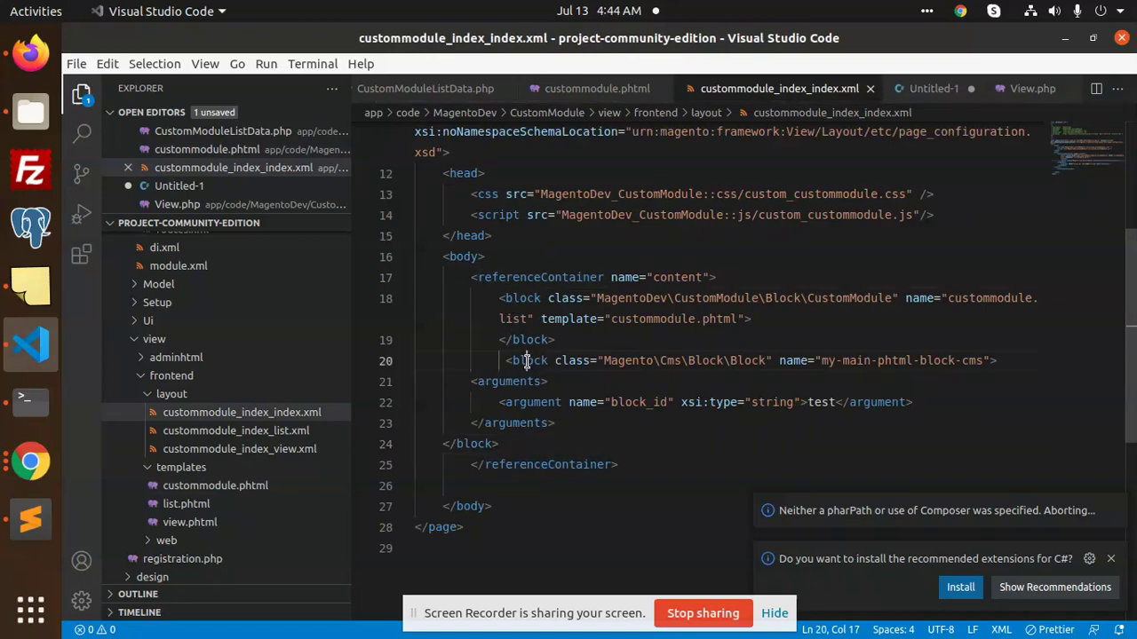
pyautogui.moveTo(485, 359)
pyautogui.mouseDown()
pyautogui.moveTo(569, 410)
pyautogui.moveTo(575, 433)
pyautogui.mouseUp()
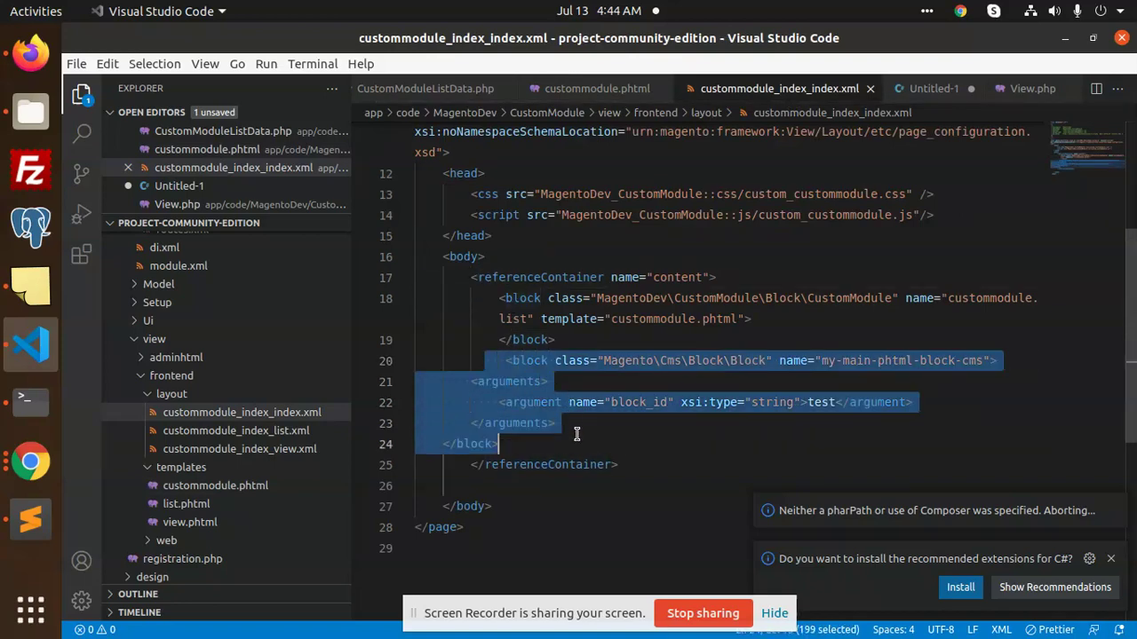
pyautogui.hotkey('ctrl', '/')
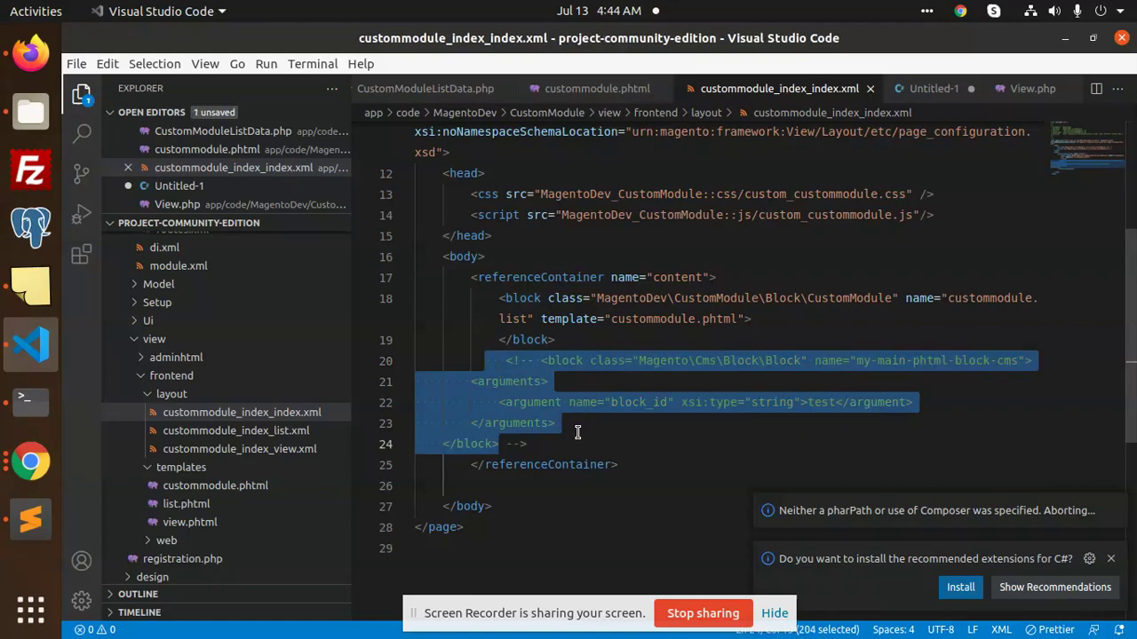
# Save the HTML Code element and then the About Us page
pyautogui.click(30, 53)
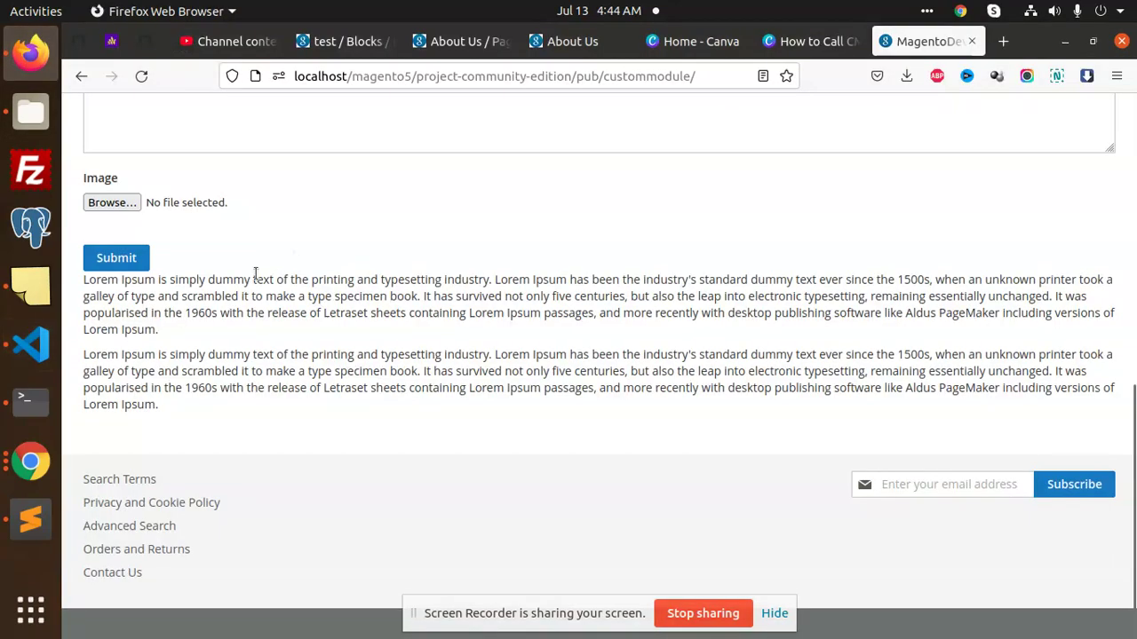
pyautogui.scroll(1, 160, 291)
pyautogui.scroll(6, 431, 322)
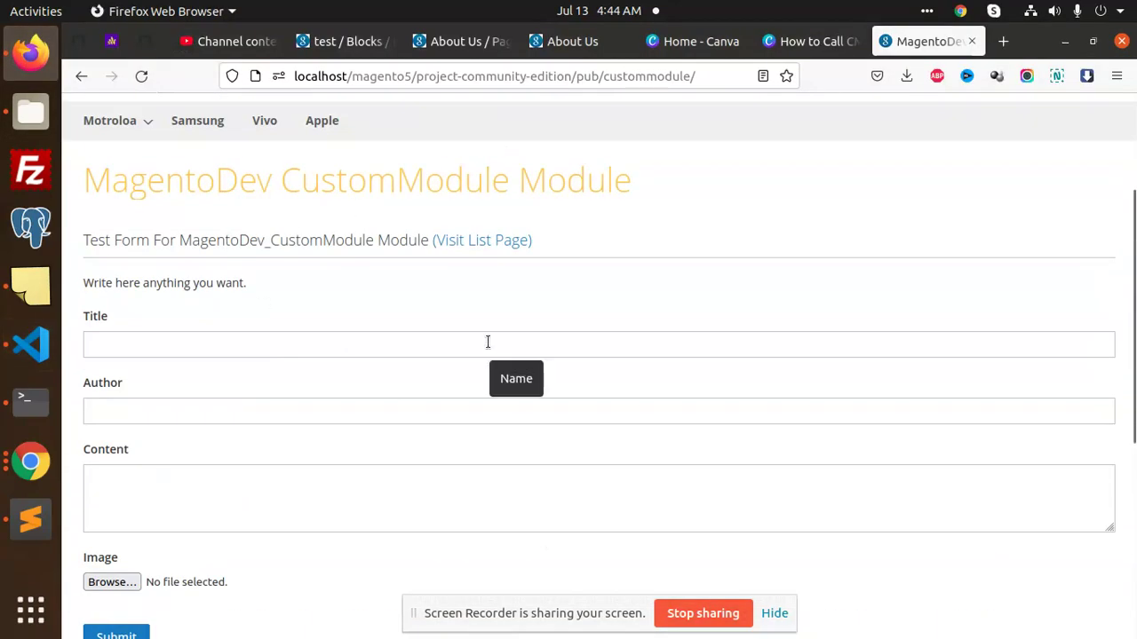
pyautogui.click(459, 44)
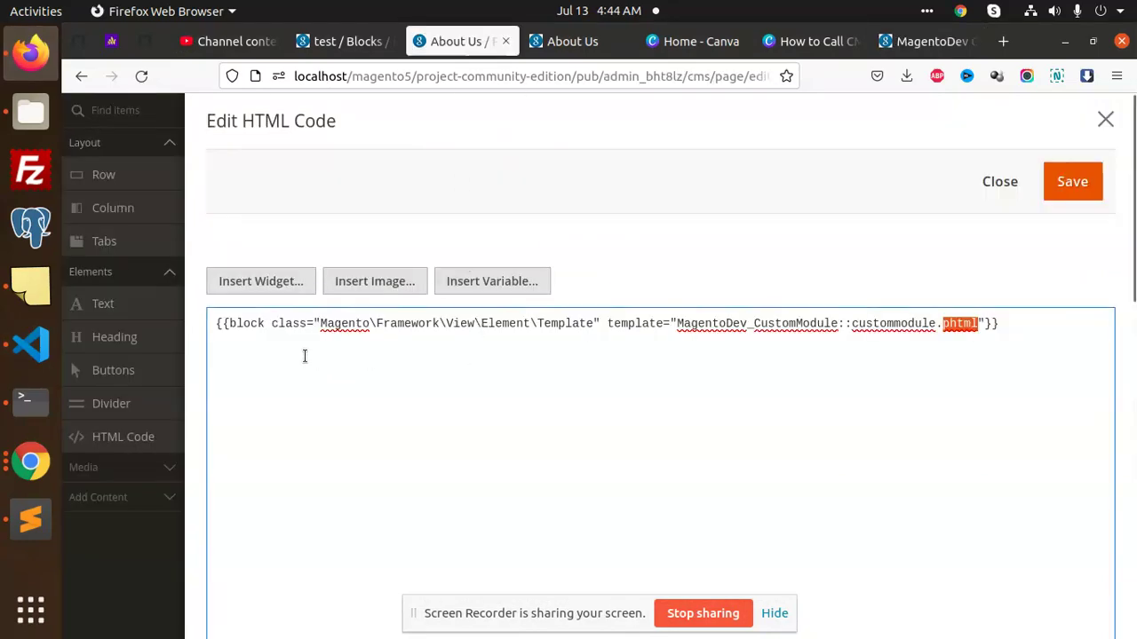
pyautogui.click(757, 325)
pyautogui.click(1072, 181)
pyautogui.click(1110, 119)
pyautogui.click(1057, 135)
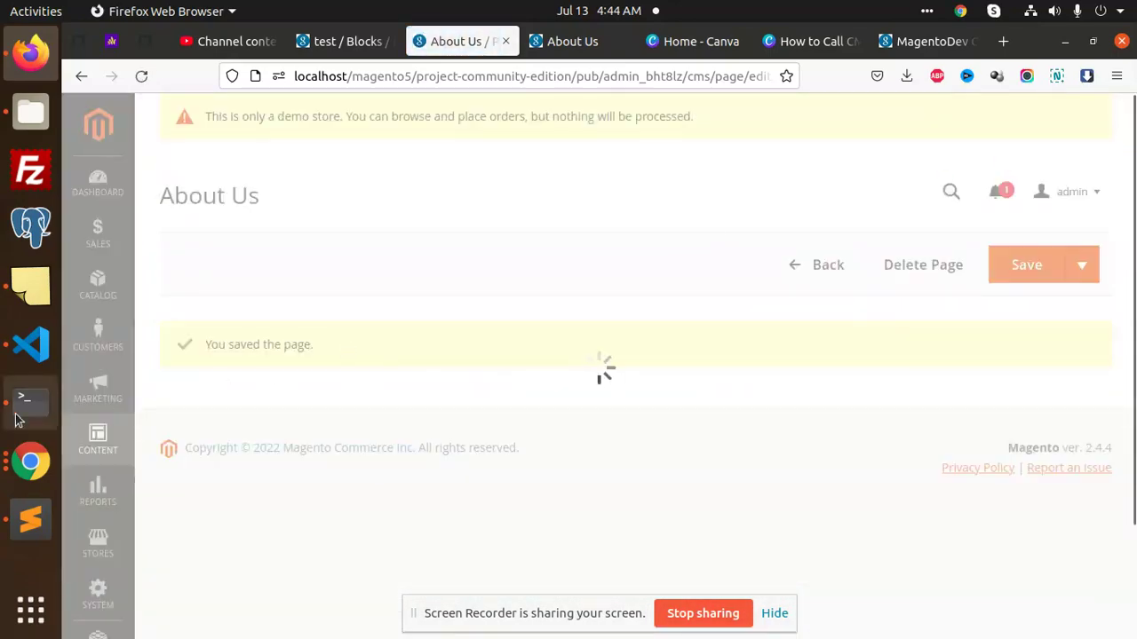
# Flush the Magento cache again by rerunning bin/magento c:f in the terminal
pyautogui.click(20, 409)
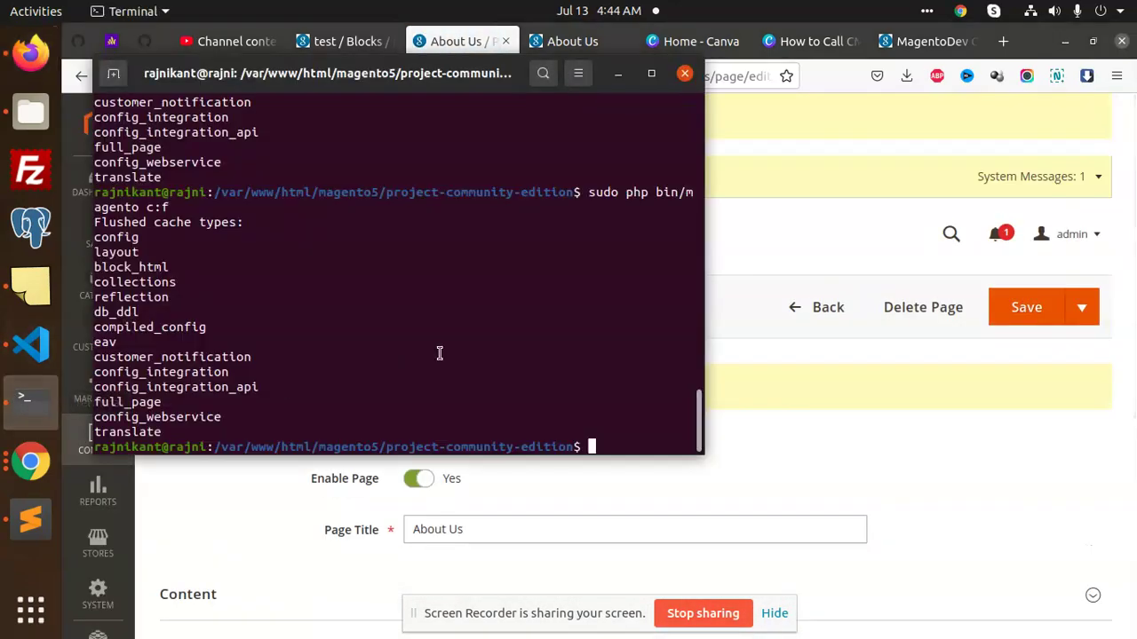
pyautogui.press('Up')
pyautogui.press('Return')
# Reload the custommodule storefront page, dismiss the custom_custommodule.js alert, and check the test form
pyautogui.click(771, 226)
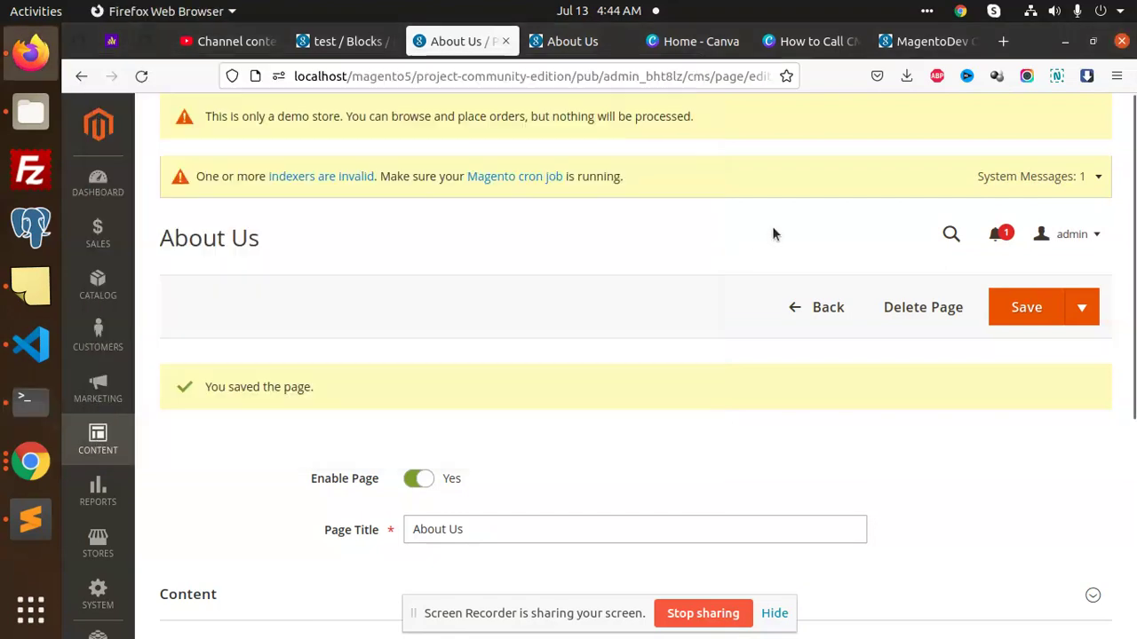
pyautogui.click(900, 43)
pyautogui.press('F5')
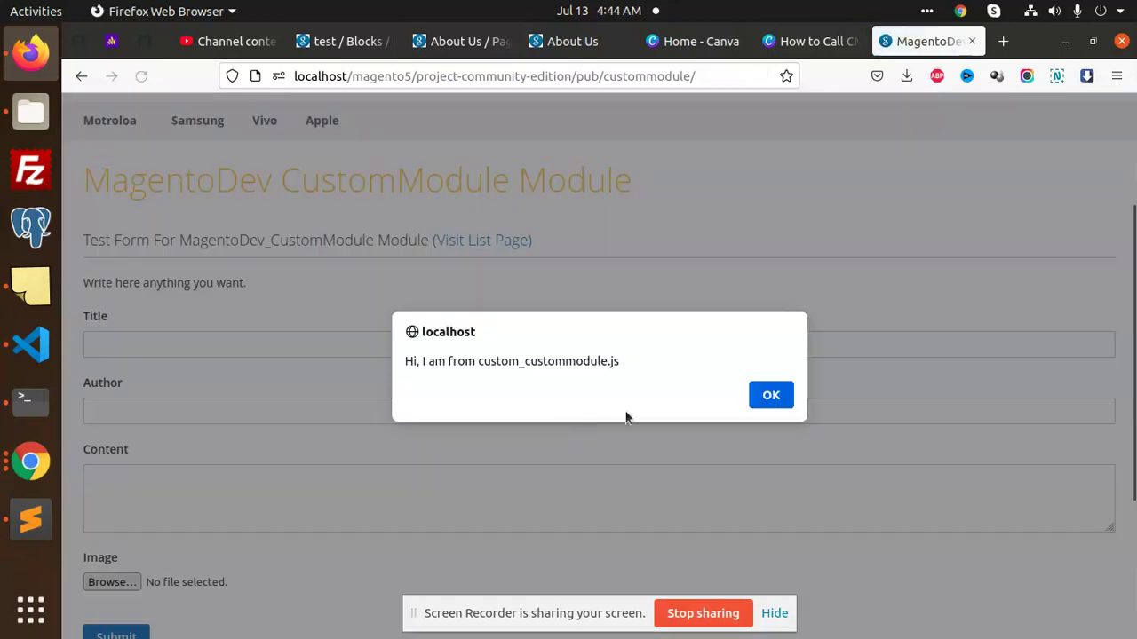
pyautogui.click(768, 397)
pyautogui.scroll(-3, 376, 436)
pyautogui.scroll(2, 612, 373)
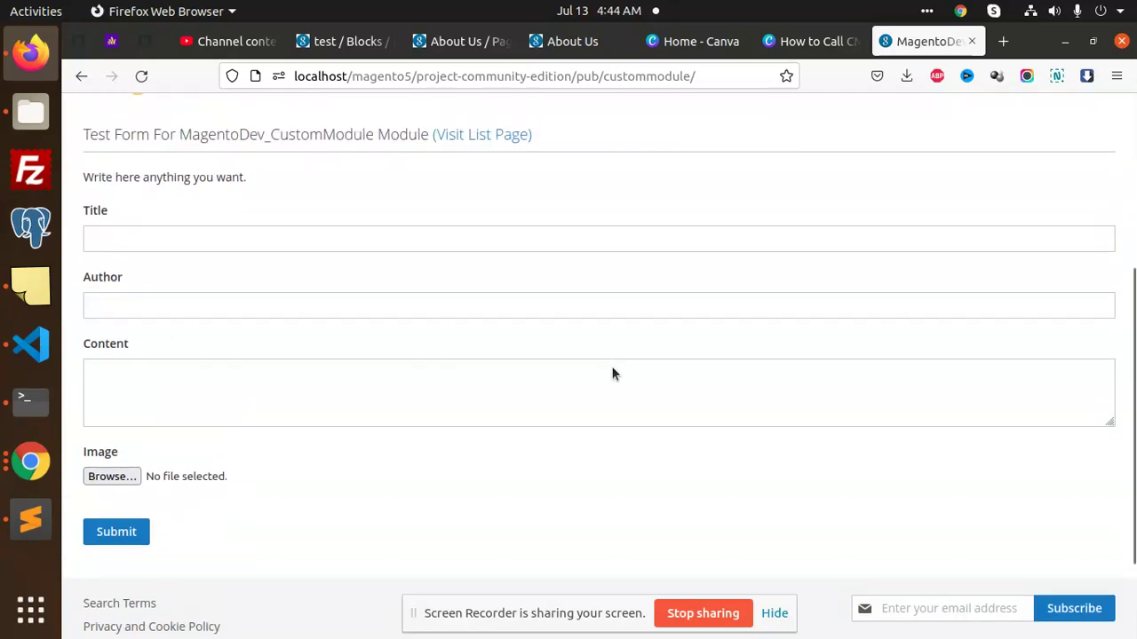
# Reload the storefront About Us page and scroll to the test form's Content field
pyautogui.click(590, 44)
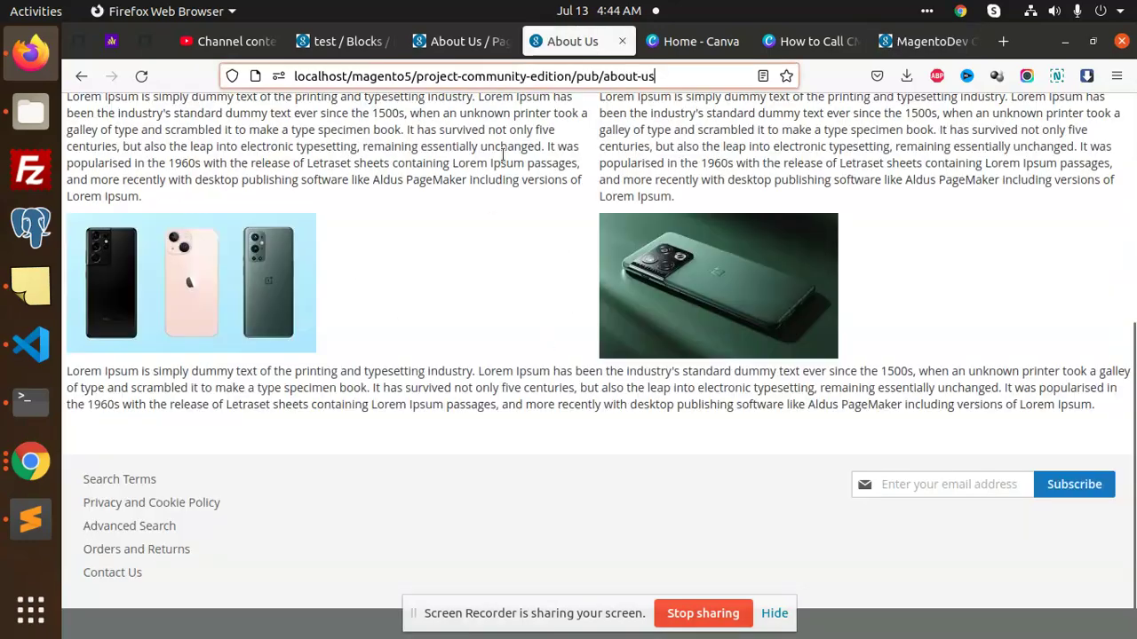
pyautogui.click(141, 75)
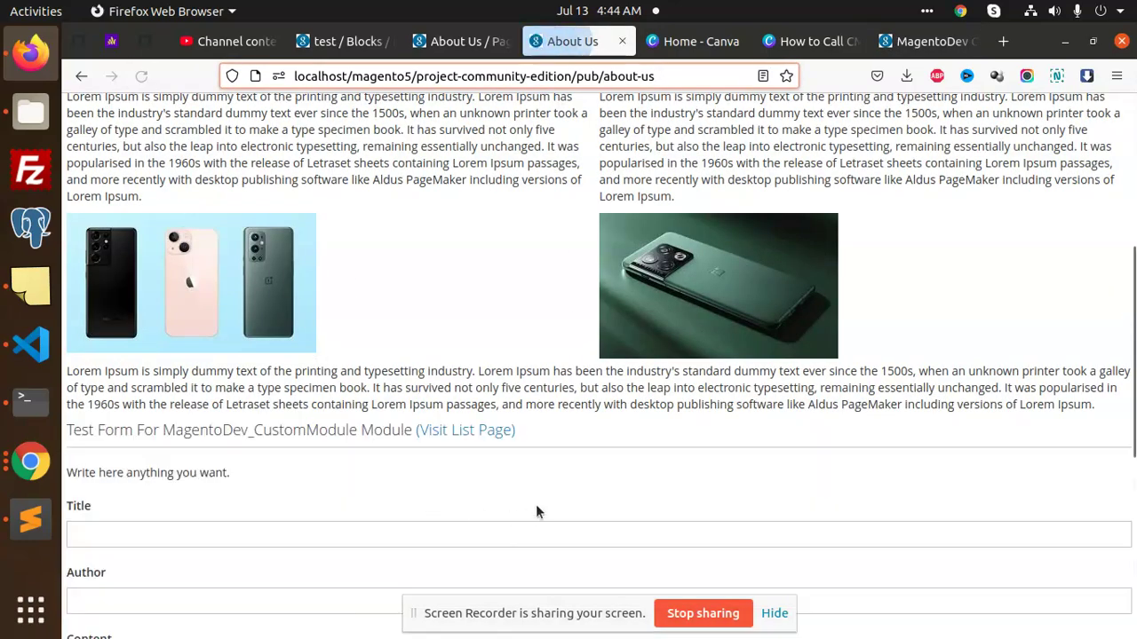
pyautogui.scroll(-4, 402, 329)
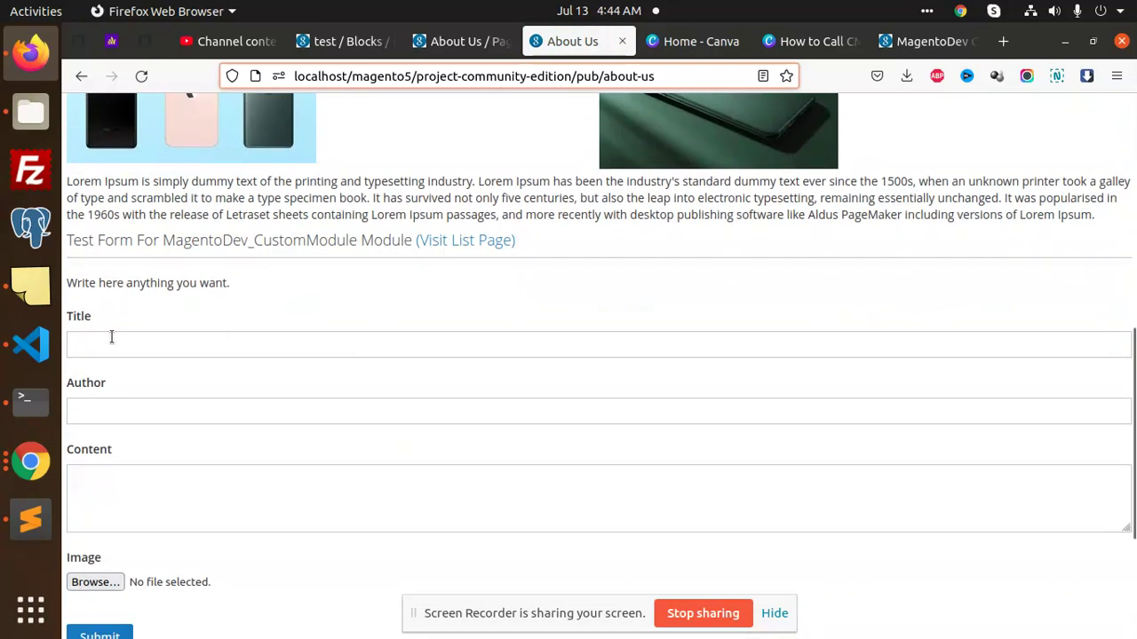
pyautogui.click(130, 498)
pyautogui.scroll(-4, 297, 410)
pyautogui.scroll(2, 392, 395)
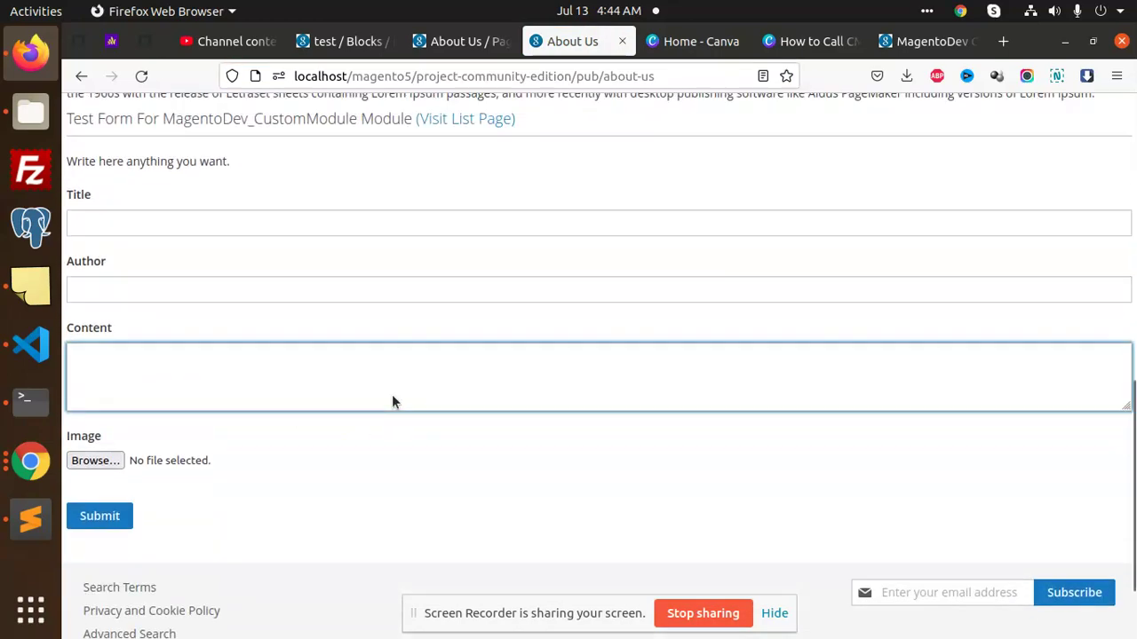